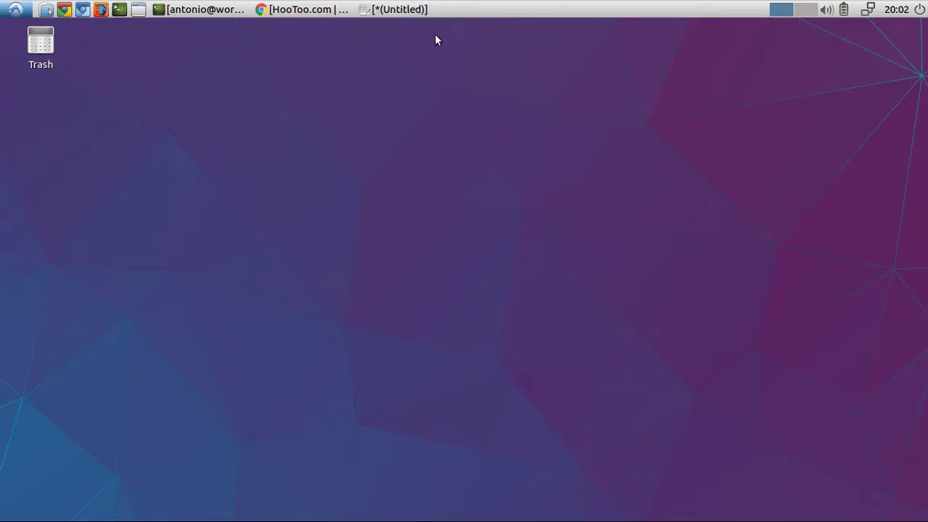
On hootoo.com, go through Network Devices to the HT-TM05 TripMate product page.
{"action": "left_click", "coordinate": [338, 31]}
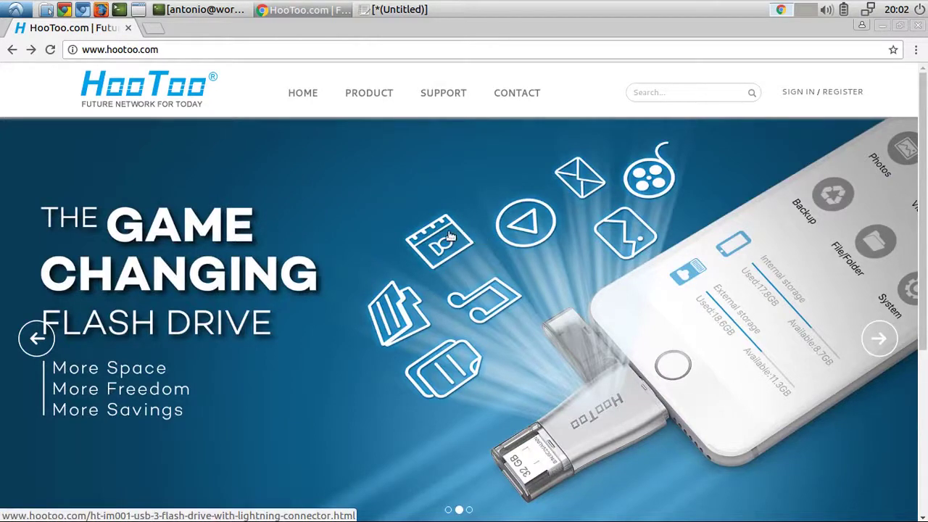
{"action": "scroll", "coordinate": [456, 234], "scroll_direction": "down", "scroll_amount": 5}
{"action": "scroll", "coordinate": [305, 179], "scroll_direction": "down", "scroll_amount": 3}
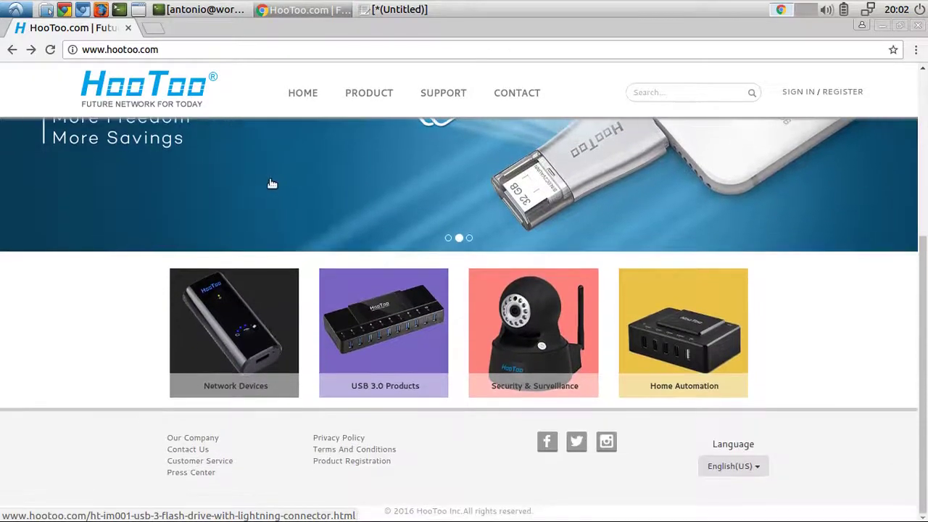
{"action": "left_click", "coordinate": [236, 356]}
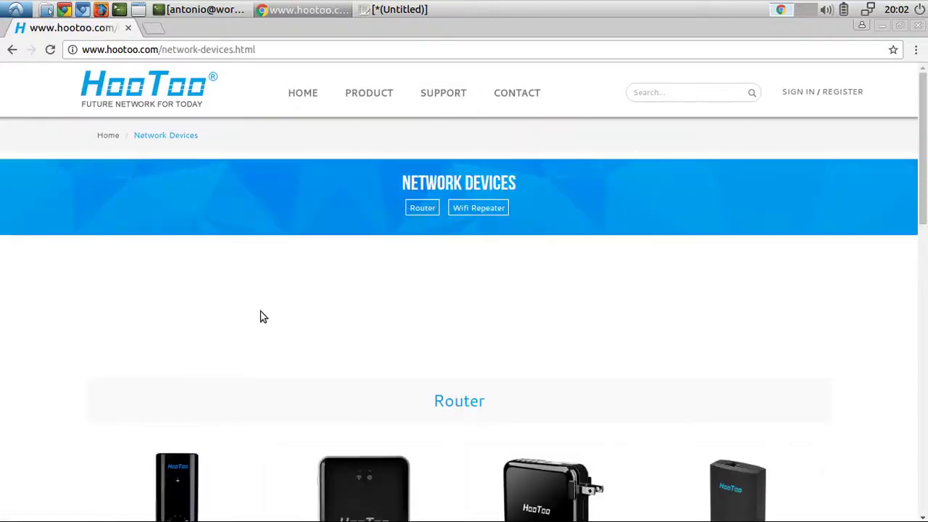
{"action": "scroll", "coordinate": [263, 317], "scroll_direction": "down", "scroll_amount": 2}
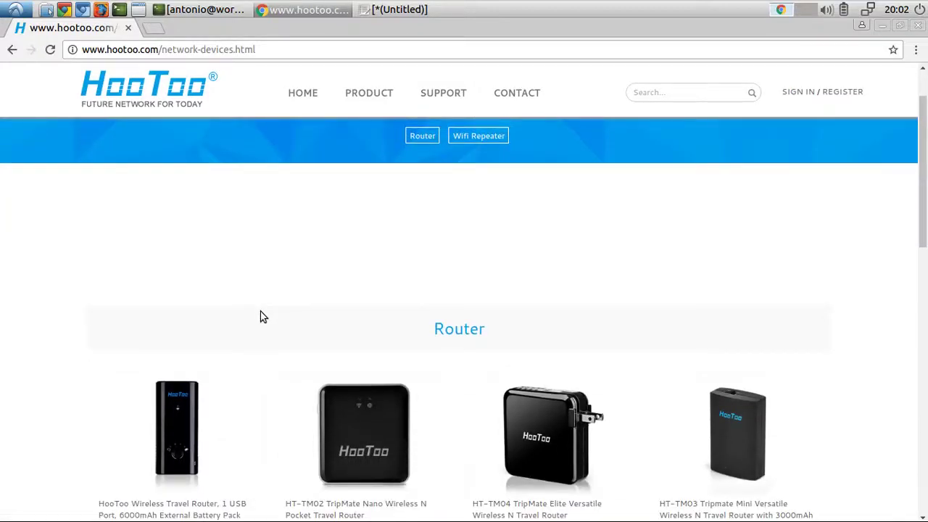
{"action": "scroll", "coordinate": [262, 317], "scroll_direction": "down", "scroll_amount": 5}
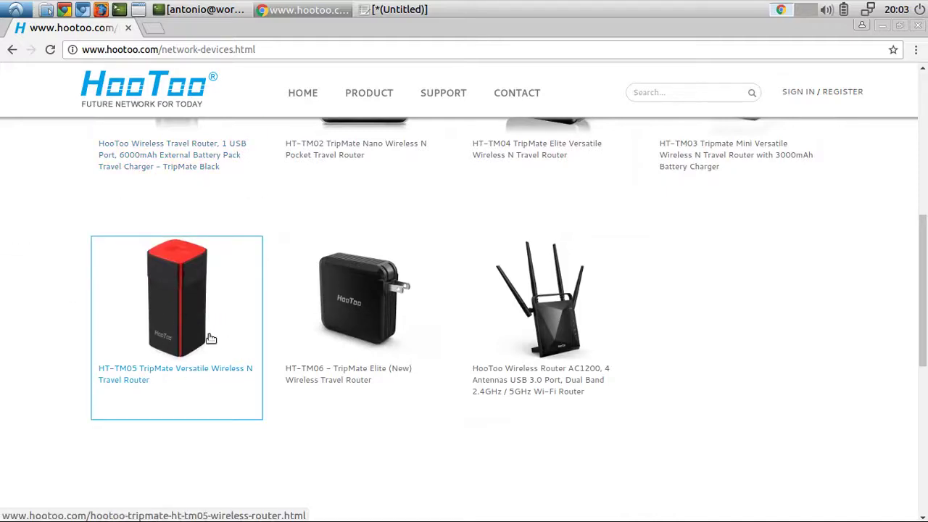
{"action": "left_click", "coordinate": [186, 320]}
Under Specs/Download driver & software, download the TM05 firmware 2.000.068 .rar archive.
{"action": "scroll", "coordinate": [286, 288], "scroll_direction": "down", "scroll_amount": 5}
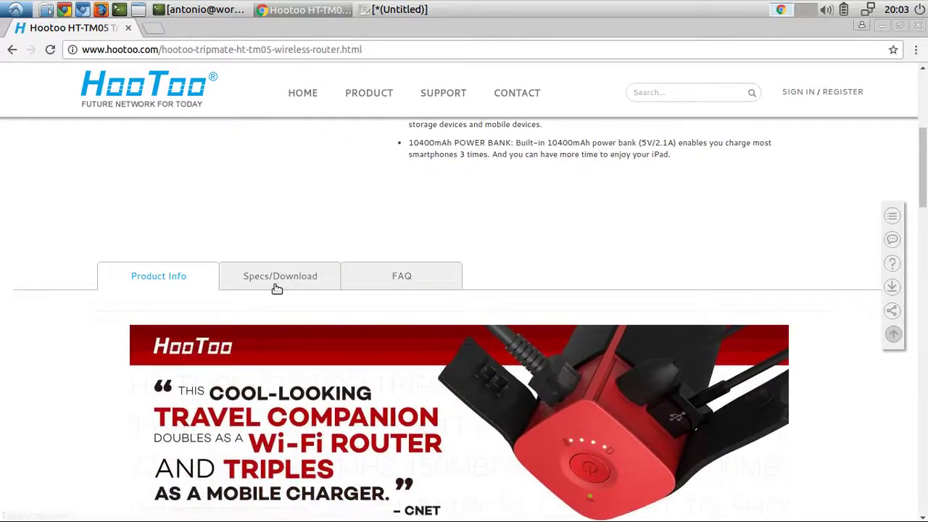
{"action": "left_click", "coordinate": [276, 288]}
{"action": "scroll", "coordinate": [338, 323], "scroll_direction": "down", "scroll_amount": 3}
{"action": "scroll", "coordinate": [338, 322], "scroll_direction": "down", "scroll_amount": 2}
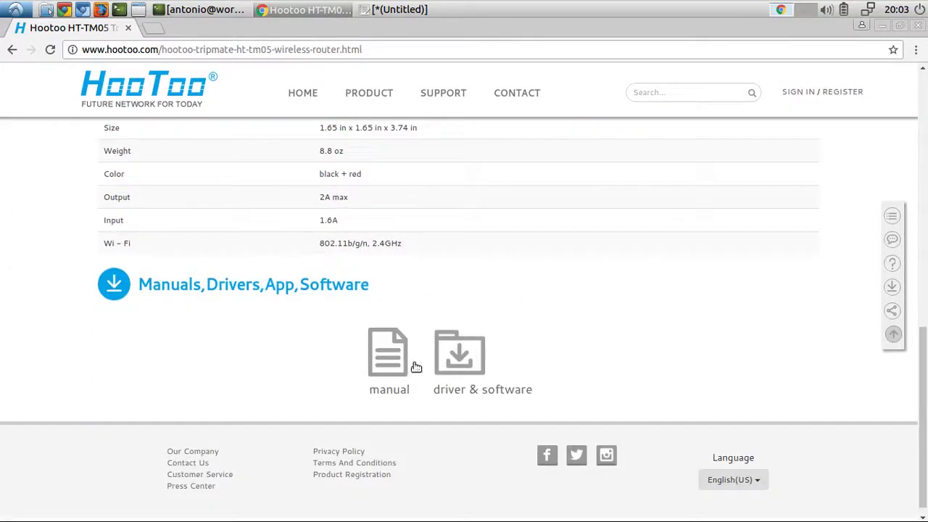
{"action": "left_click", "coordinate": [452, 387]}
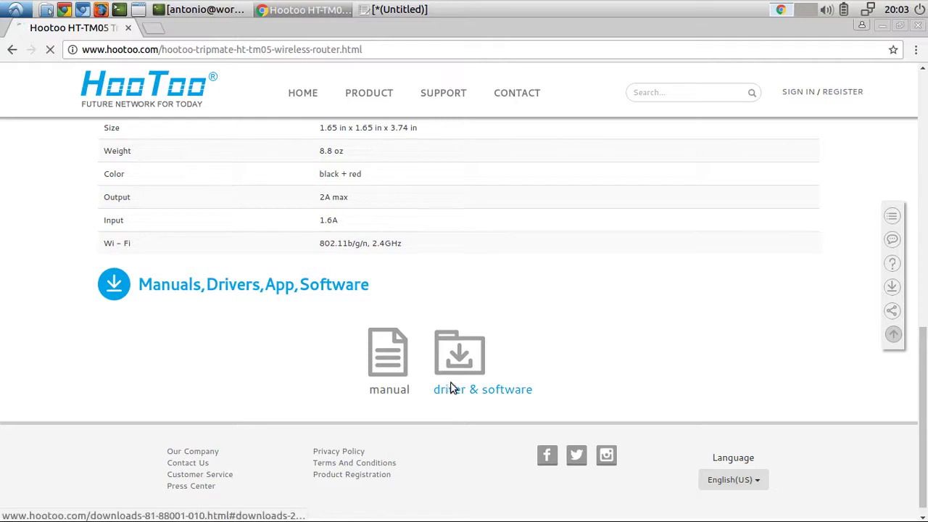
{"action": "scroll", "coordinate": [458, 365], "scroll_direction": "down", "scroll_amount": 3}
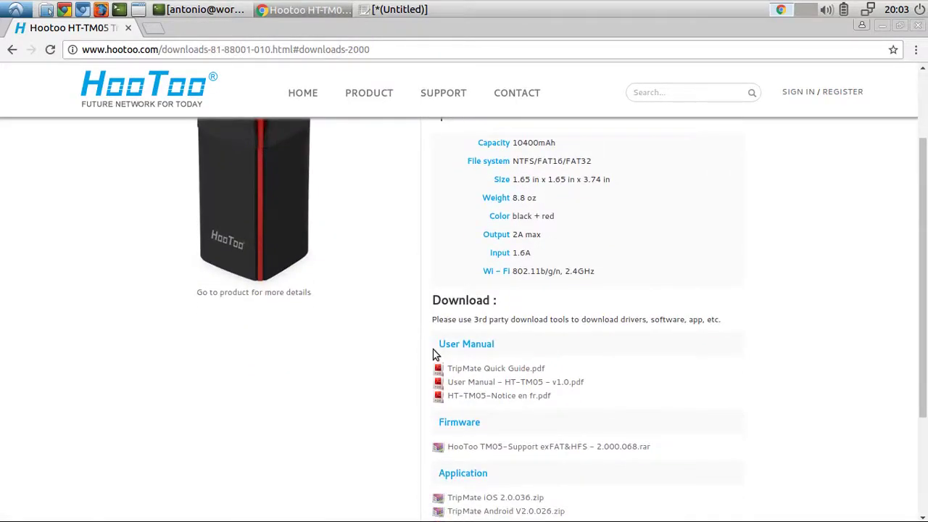
{"action": "scroll", "coordinate": [590, 346], "scroll_direction": "down", "scroll_amount": 4}
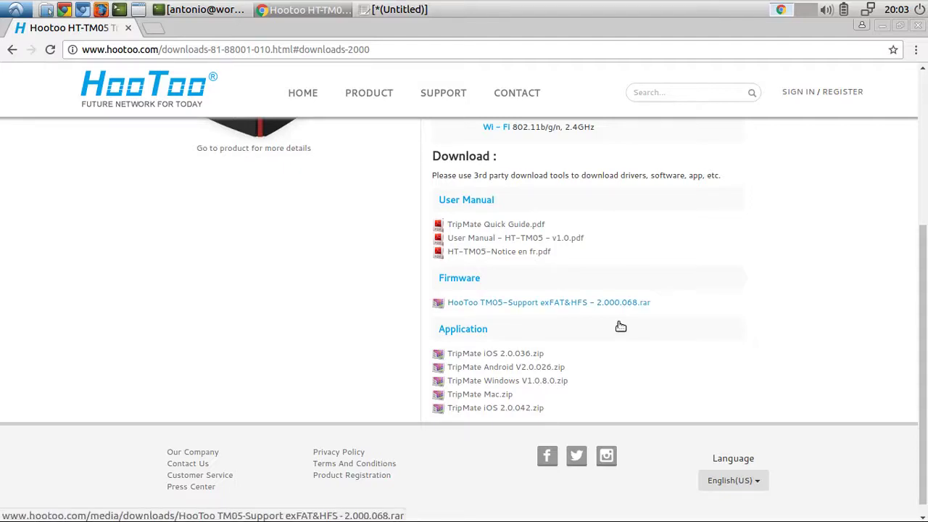
{"action": "left_click", "coordinate": [620, 325]}
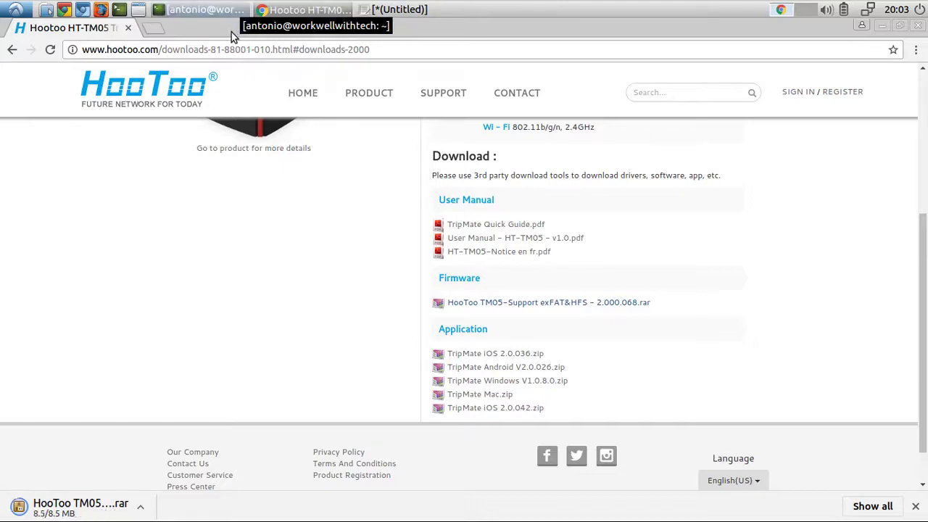
In LXTerminal, change into the Downloads folder and list its files.
{"action": "left_click", "coordinate": [217, 10]}
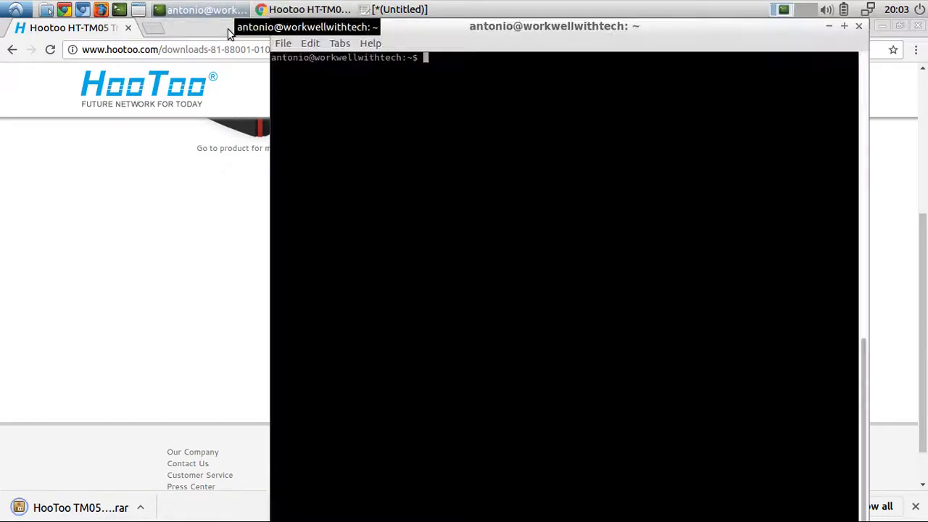
{"action": "left_click_drag", "start_coordinate": [514, 46], "coordinate": [570, 45]}
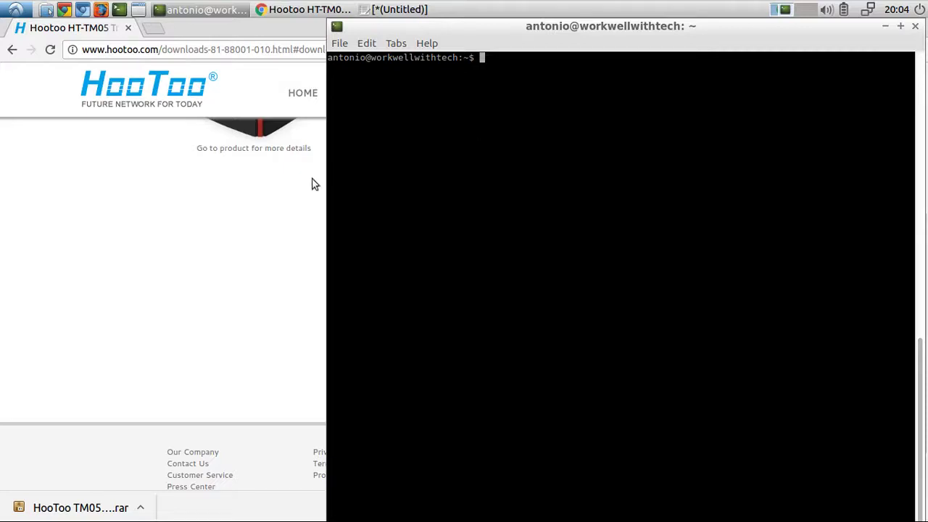
{"action": "left_click", "coordinate": [149, 403]}
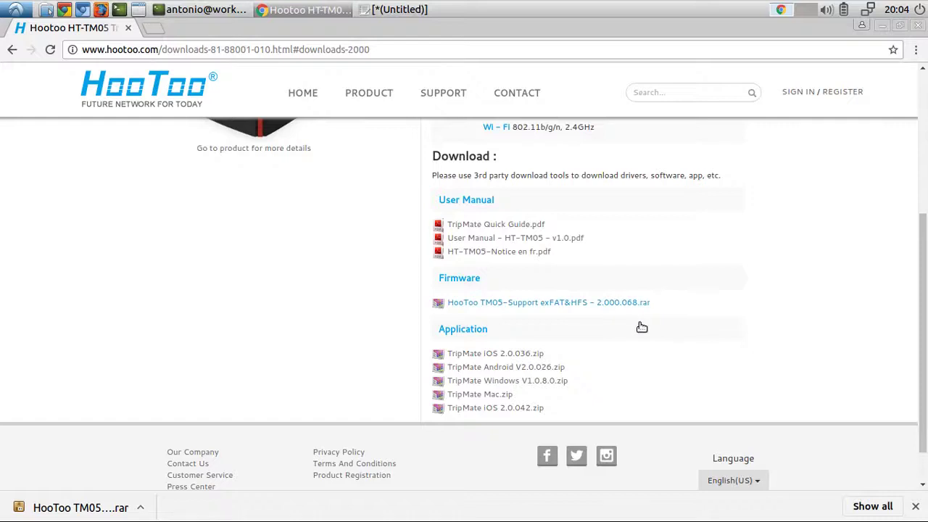
{"action": "left_click", "coordinate": [218, 10]}
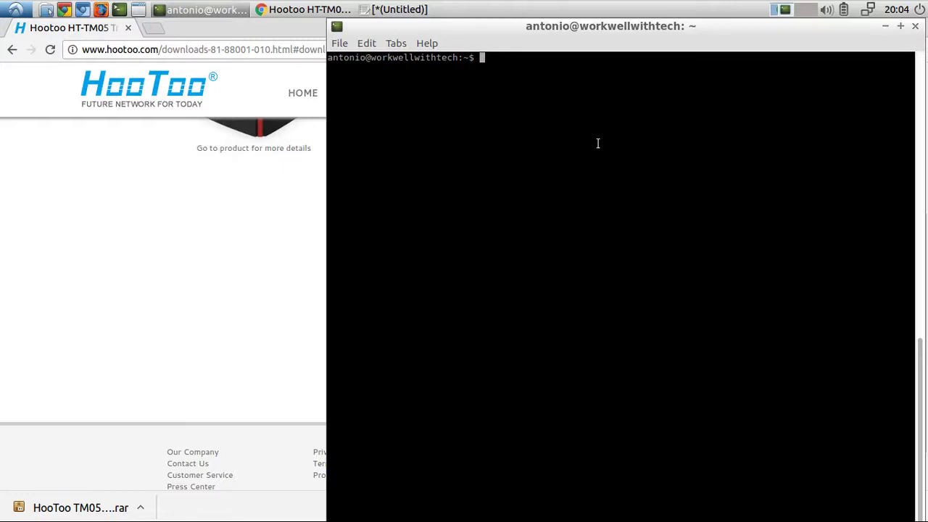
{"action": "type", "text": "cd Do"}
{"action": "type", "text": "wnl"}
{"action": "key", "text": "BackSpace"}
{"action": "key", "text": "BackSpace"}
{"action": "key", "text": "Tab"}
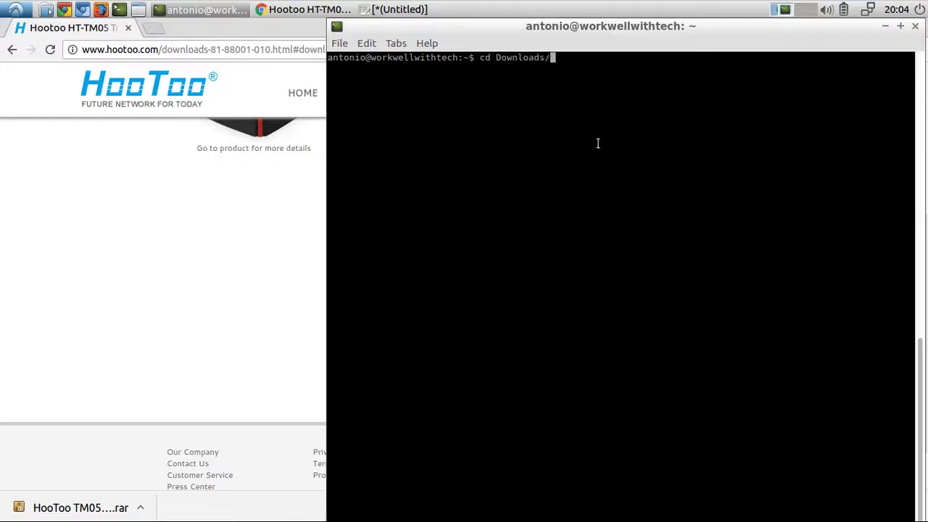
{"action": "key", "text": "Return"}
{"action": "type", "text": "ls"}
{"action": "key", "text": "Return"}
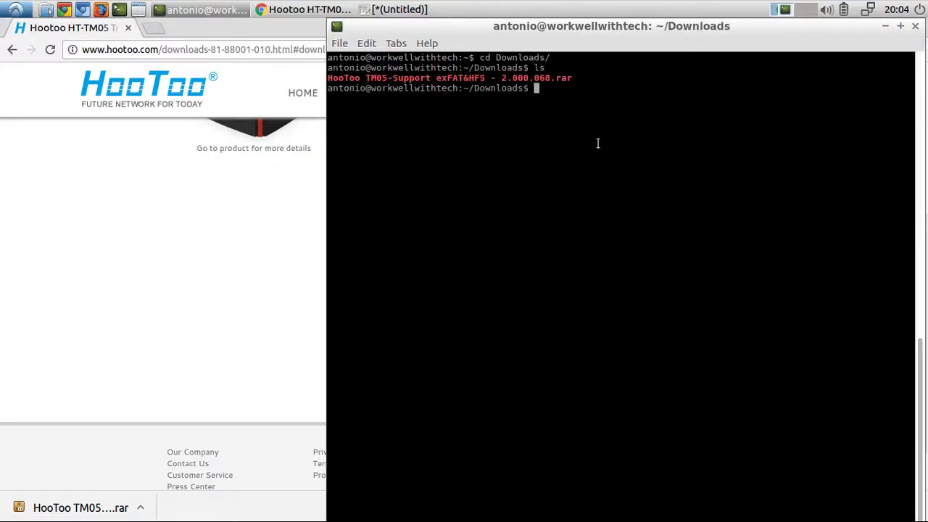
Extract the HooToo TM05 .rar with unrar e, yielding fw-7620-WiFiDGRJ-HooToo-HT-TM05-2.000.068.
{"action": "type", "text": "unrar u"}
{"action": "key", "text": "BackSpace"}
{"action": "type", "text": "e H"}
{"action": "key", "text": "Tab"}
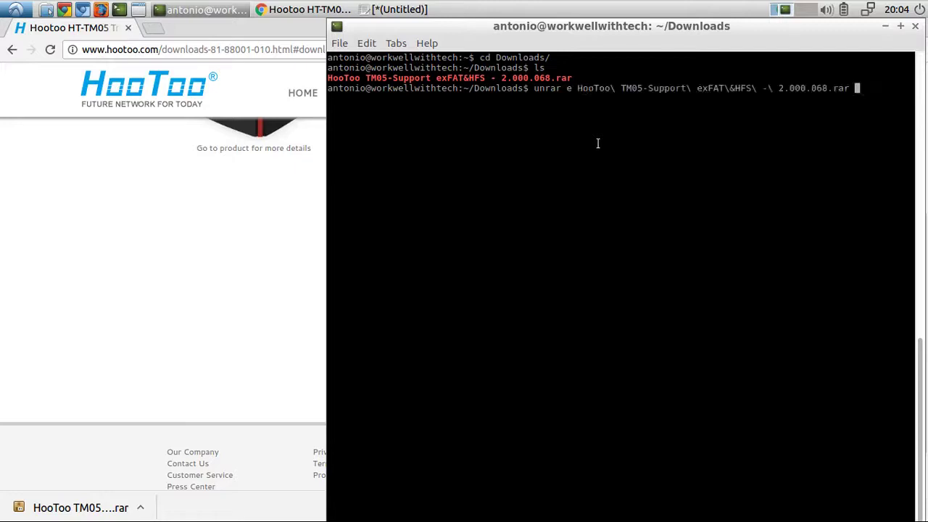
{"action": "key", "text": "Return"}
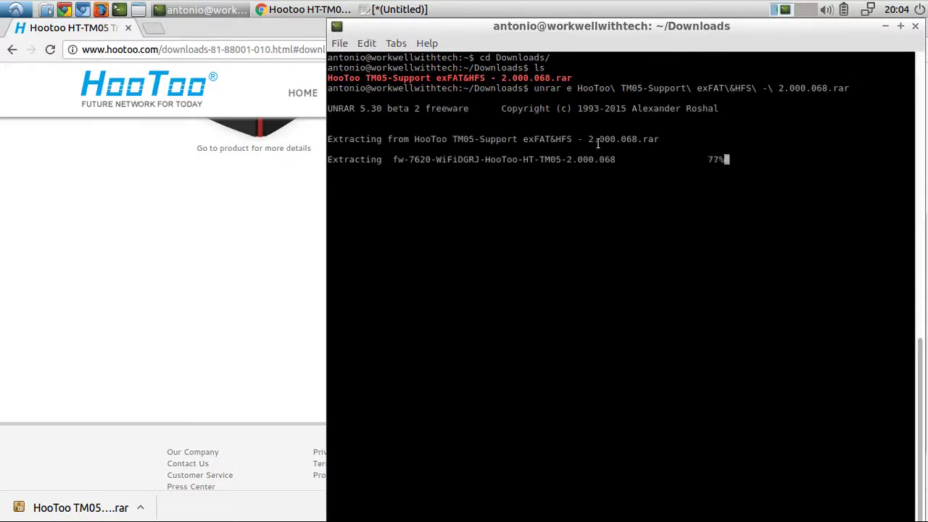
{"action": "double_click", "coordinate": [397, 187]}
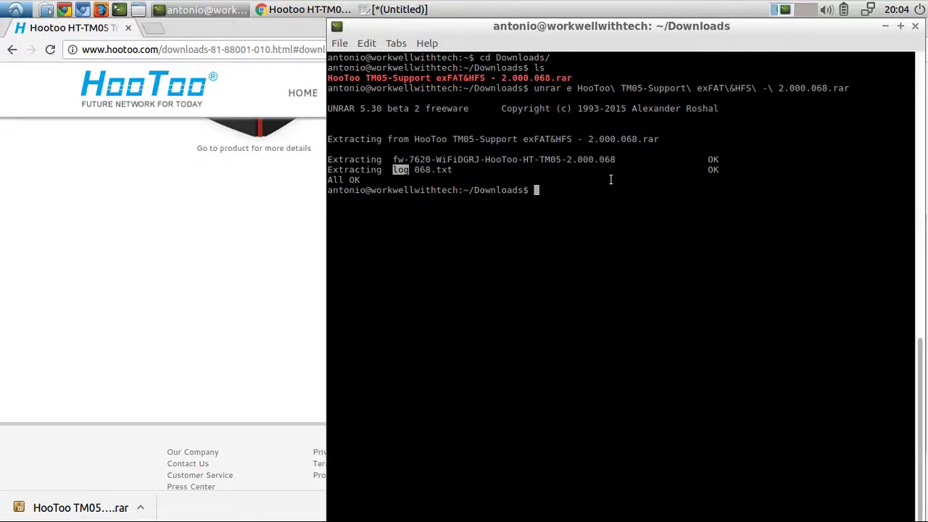
{"action": "left_click_drag", "start_coordinate": [615, 177], "coordinate": [393, 181]}
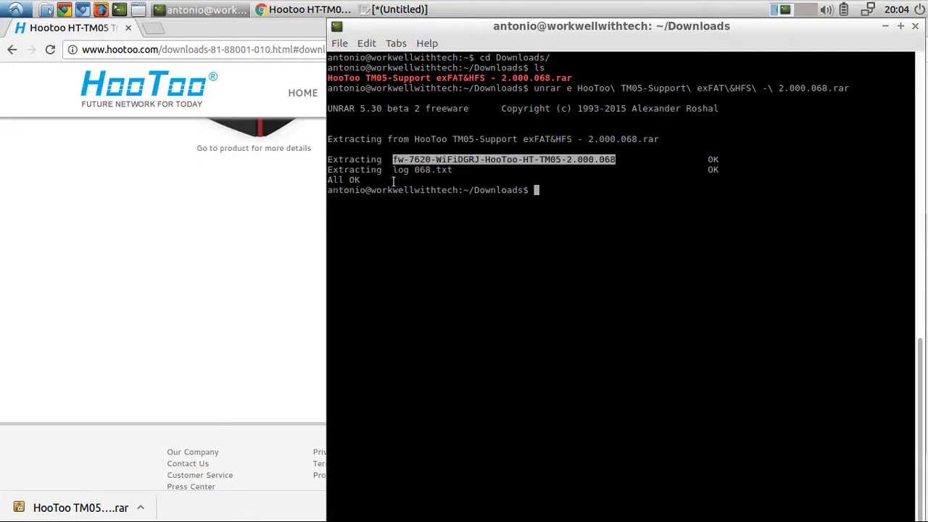
{"action": "left_click", "coordinate": [508, 190]}
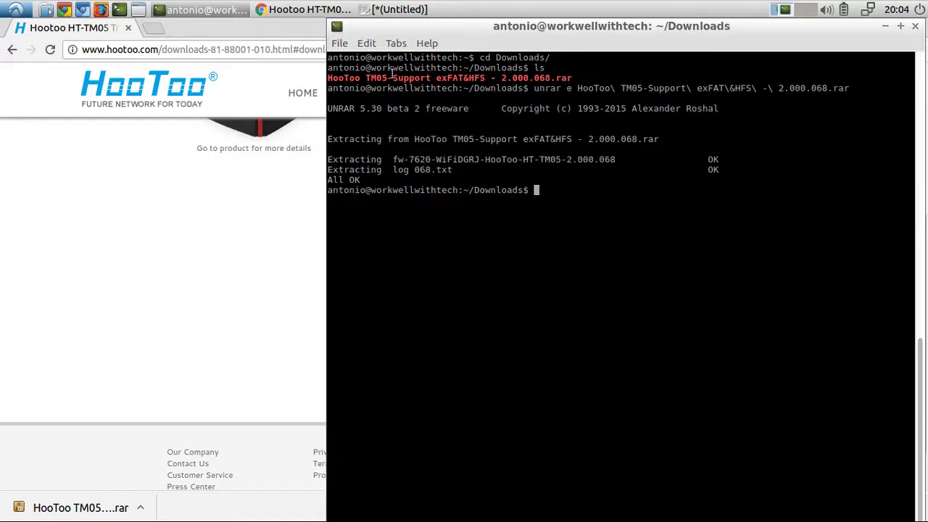
Bring Chrome's New Tab forward, then show the Leafpad note and select A7D6.
{"action": "left_click", "coordinate": [230, 54]}
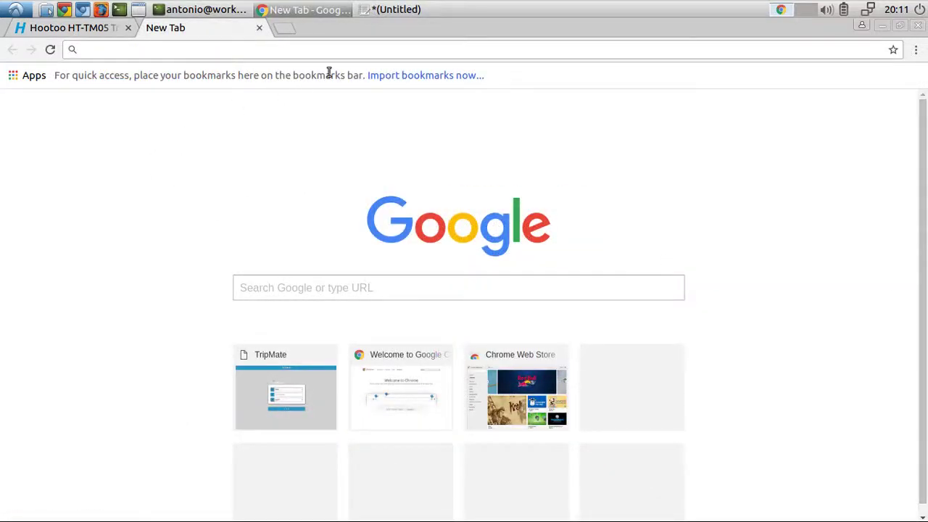
{"action": "left_click", "coordinate": [377, 10]}
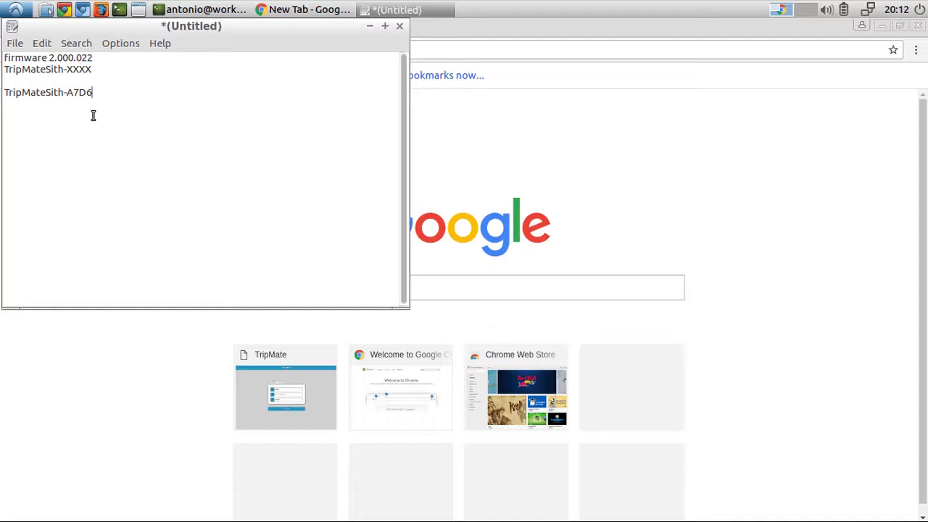
{"action": "left_click_drag", "start_coordinate": [91, 109], "coordinate": [70, 110]}
Reselect and deselect A7D6 in the Leafpad note, then return to Chrome's New Tab.
{"action": "left_click", "coordinate": [107, 111]}
{"action": "left_click_drag", "start_coordinate": [68, 109], "coordinate": [100, 109]}
{"action": "left_click", "coordinate": [99, 109]}
{"action": "left_click", "coordinate": [513, 114]}
Load 10.10.10.254 from the address suggestions and log in to the TripMate admin.
{"action": "left_click", "coordinate": [301, 64]}
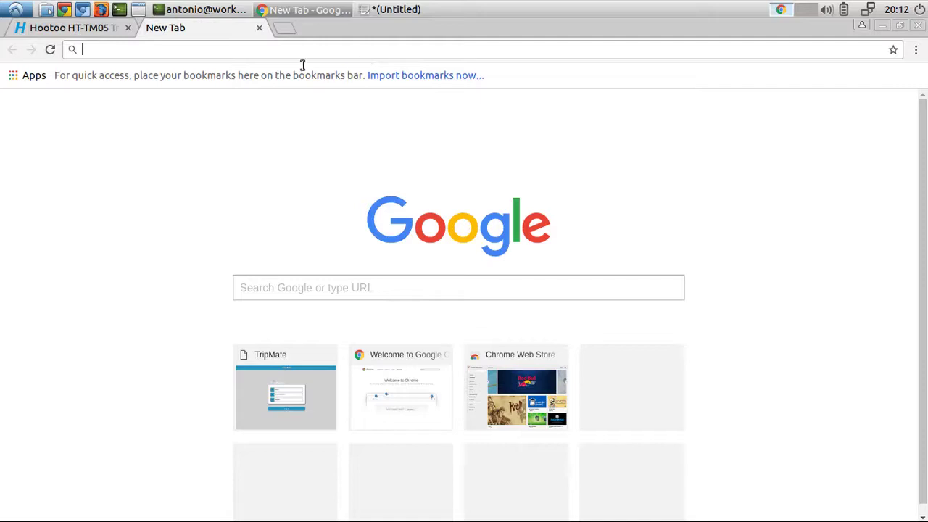
{"action": "type", "text": "10.0"}
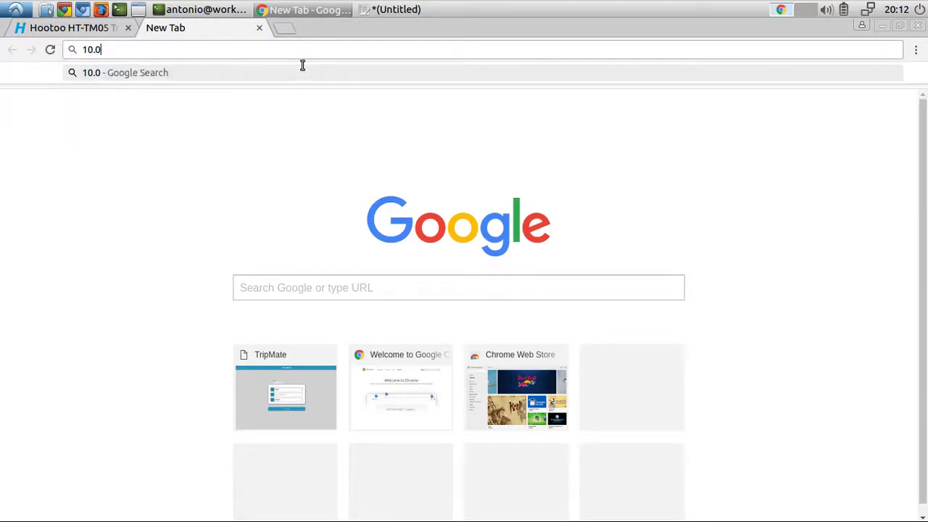
{"action": "key", "text": "BackSpace"}
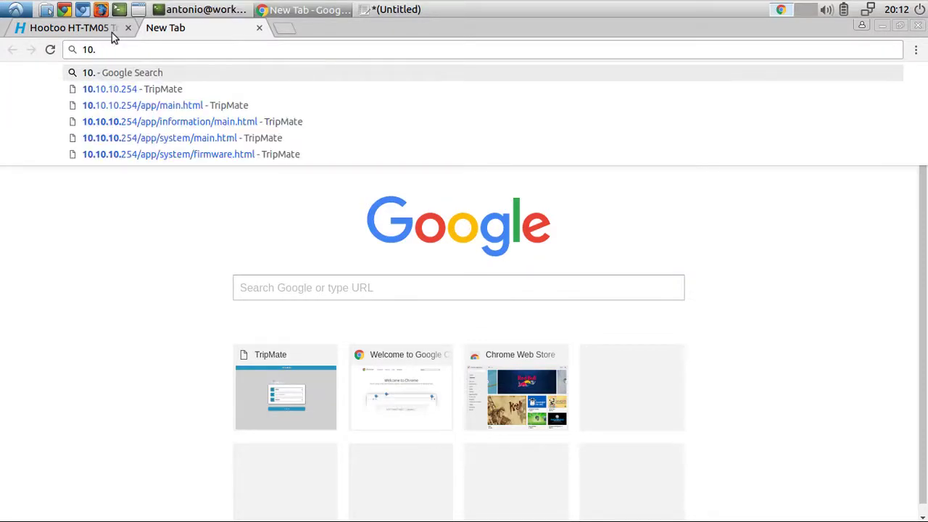
{"action": "key", "text": "Down"}
{"action": "key", "text": "Return"}
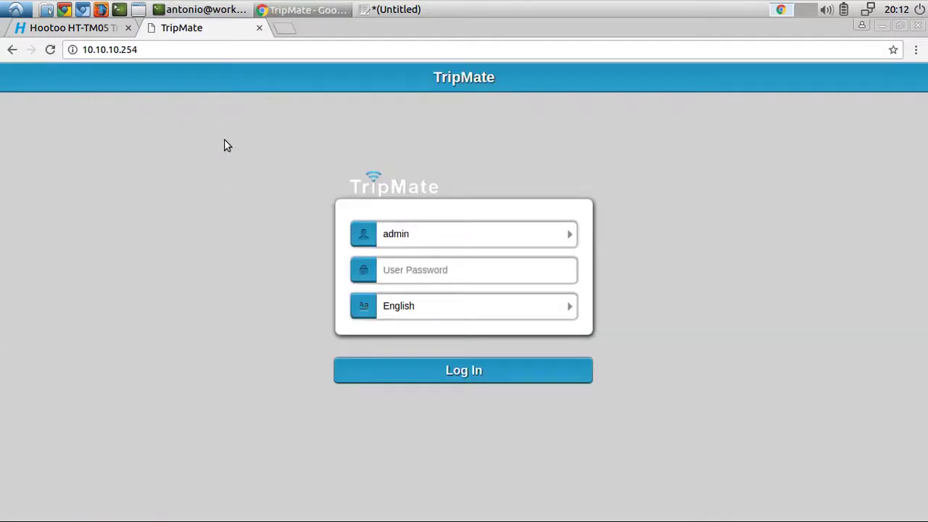
{"action": "left_click", "coordinate": [450, 392]}
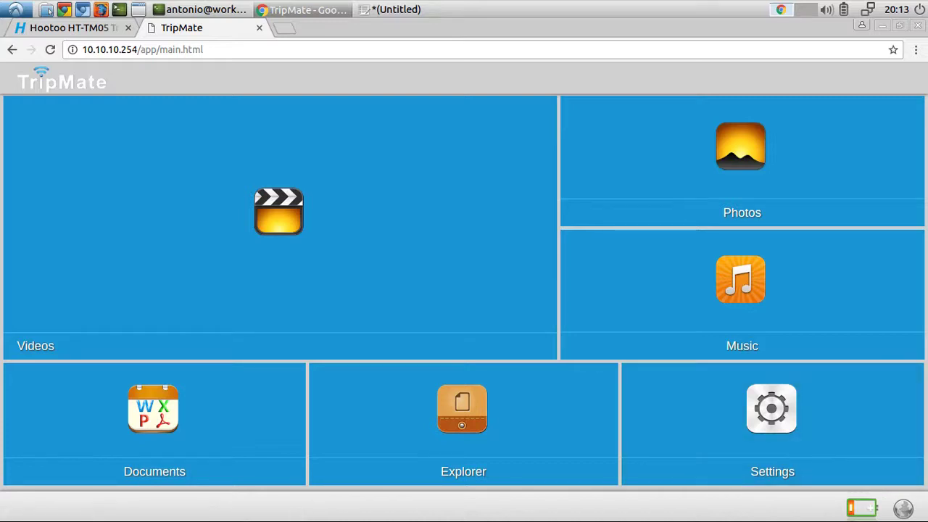
Go to Settings > System Settings > Firmware Upgrade and browse for a firmware file.
{"action": "left_click", "coordinate": [761, 423]}
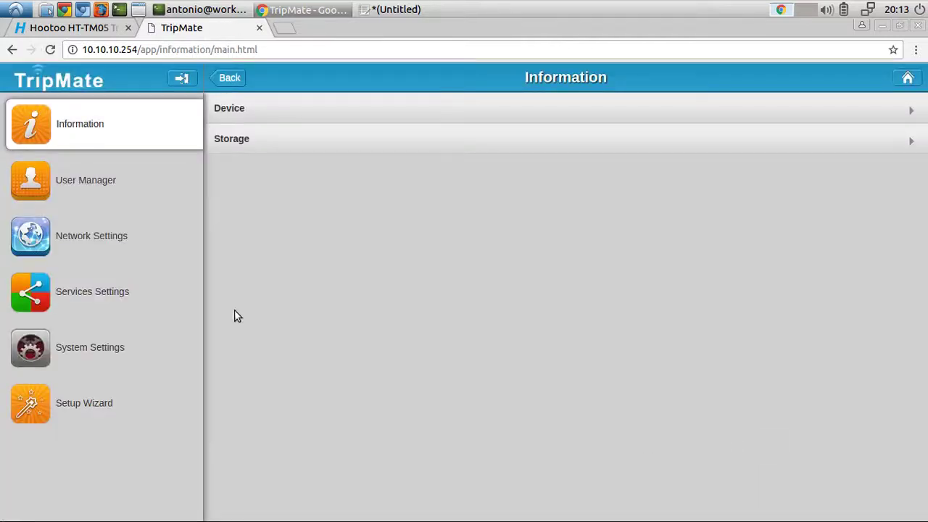
{"action": "left_click", "coordinate": [112, 368]}
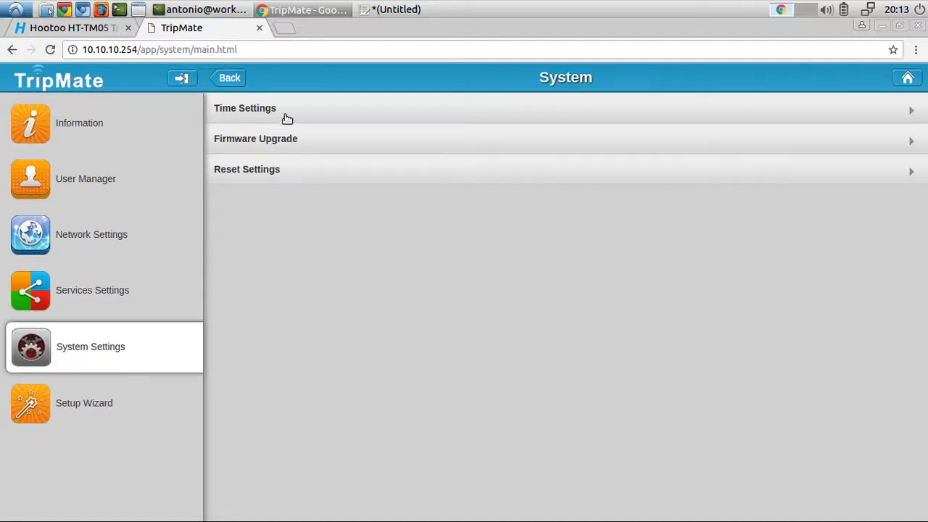
{"action": "left_click", "coordinate": [294, 151]}
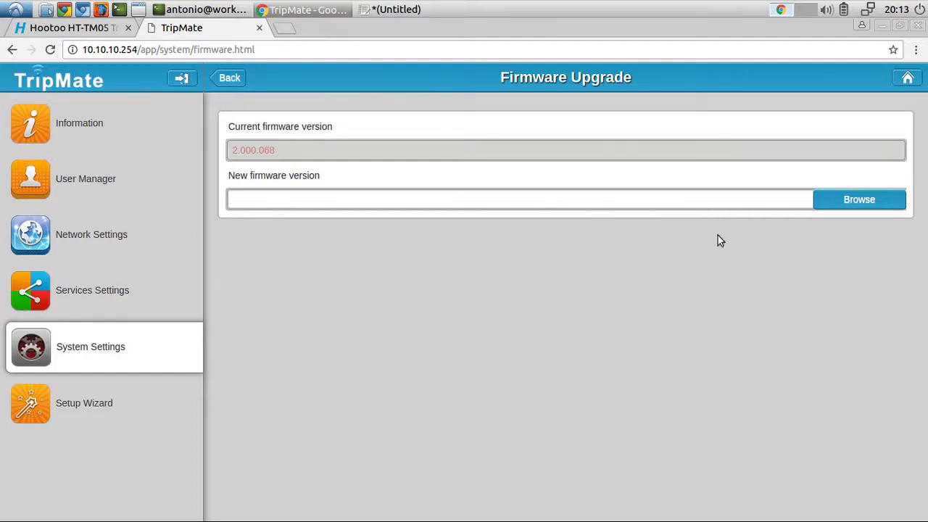
{"action": "left_click", "coordinate": [866, 220]}
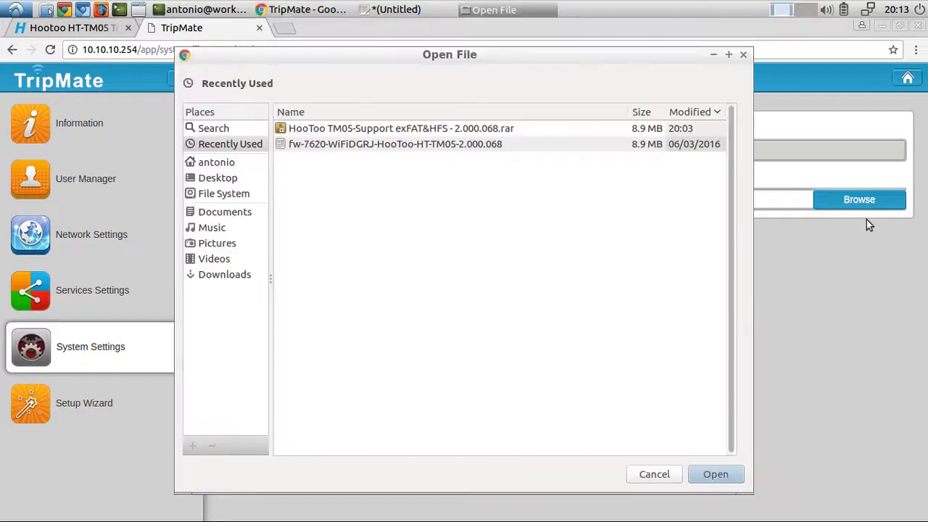
Choose fw-7620-WiFiDGRJ-HooToo-HT-TM05-2.000.068 and start the firmware upgrade.
{"action": "left_click", "coordinate": [364, 145]}
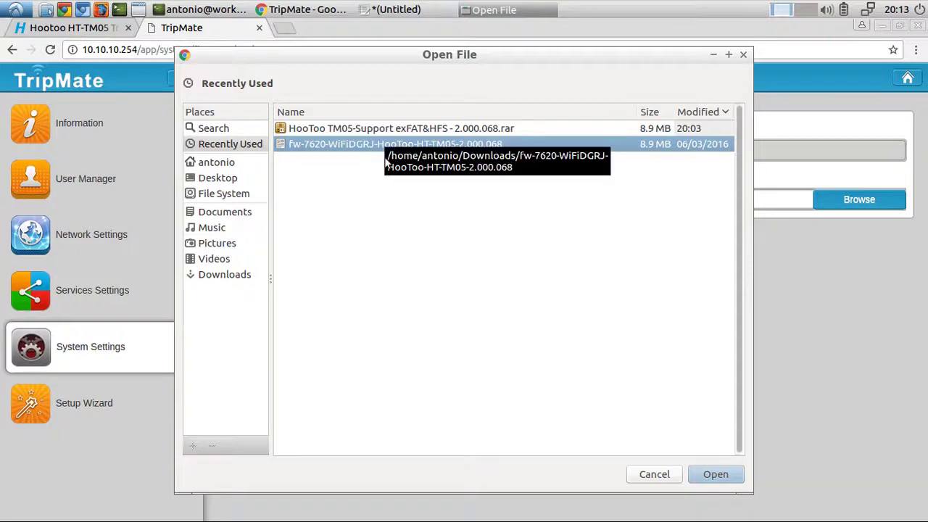
{"action": "left_click", "coordinate": [715, 474]}
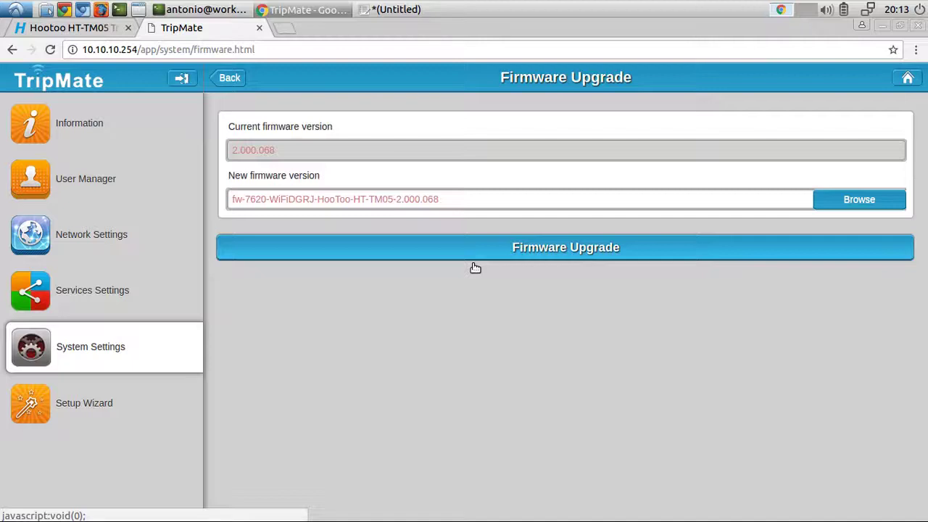
{"action": "left_click", "coordinate": [473, 264]}
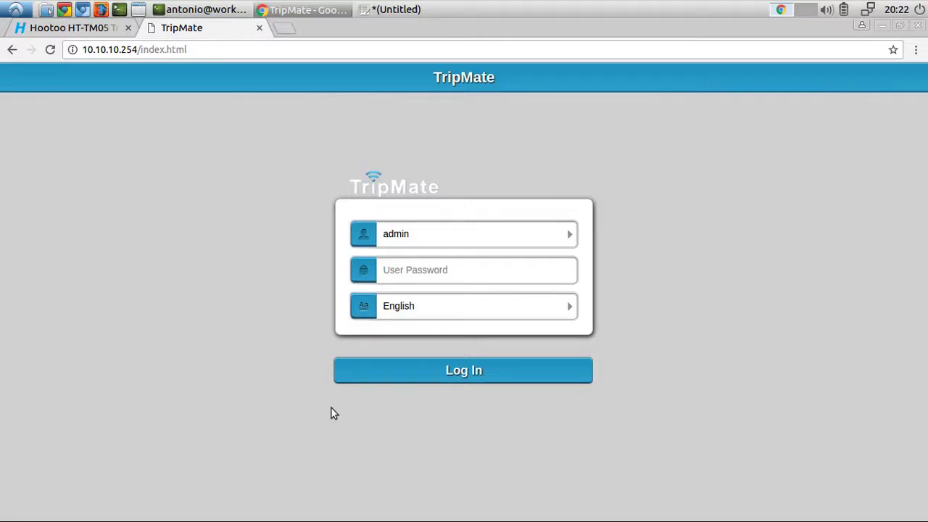
Log back in, confirm firmware 2.000.068 under System Settings, then open Information.
{"action": "left_click", "coordinate": [378, 393]}
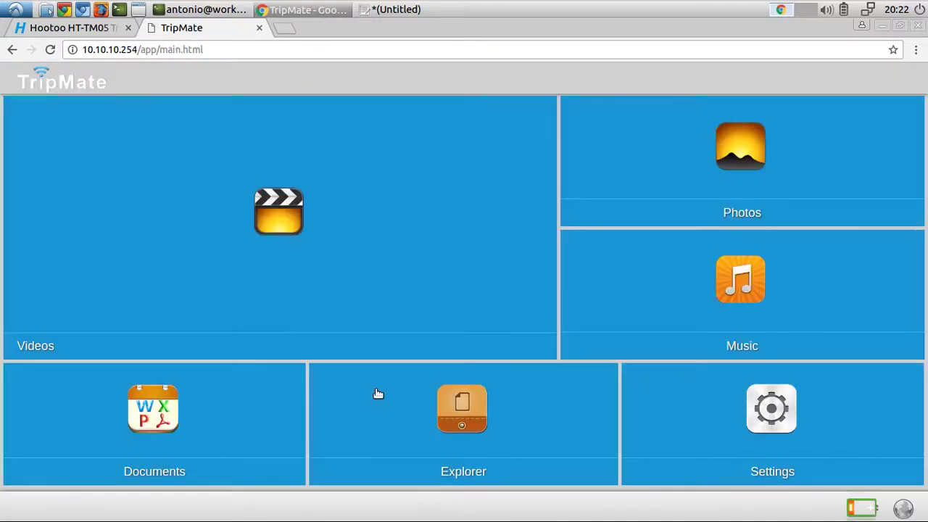
{"action": "left_click", "coordinate": [721, 437]}
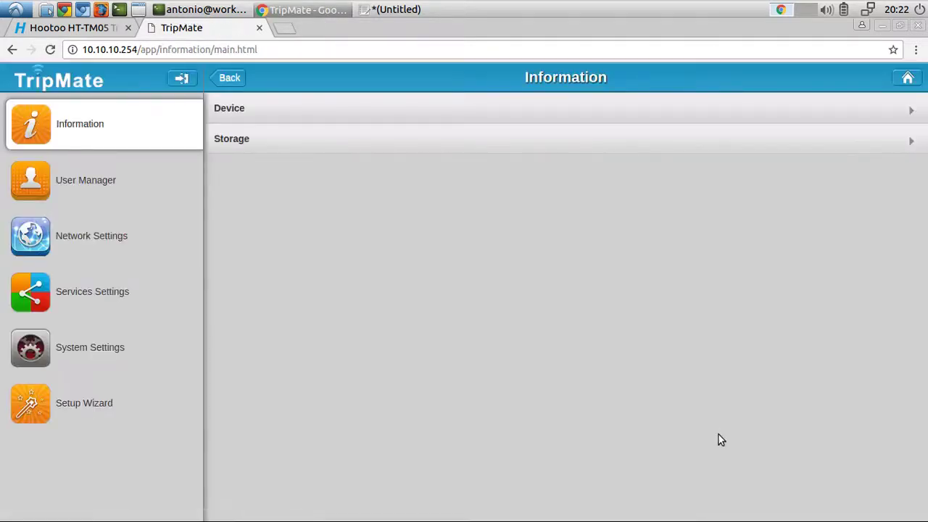
{"action": "left_click", "coordinate": [29, 351]}
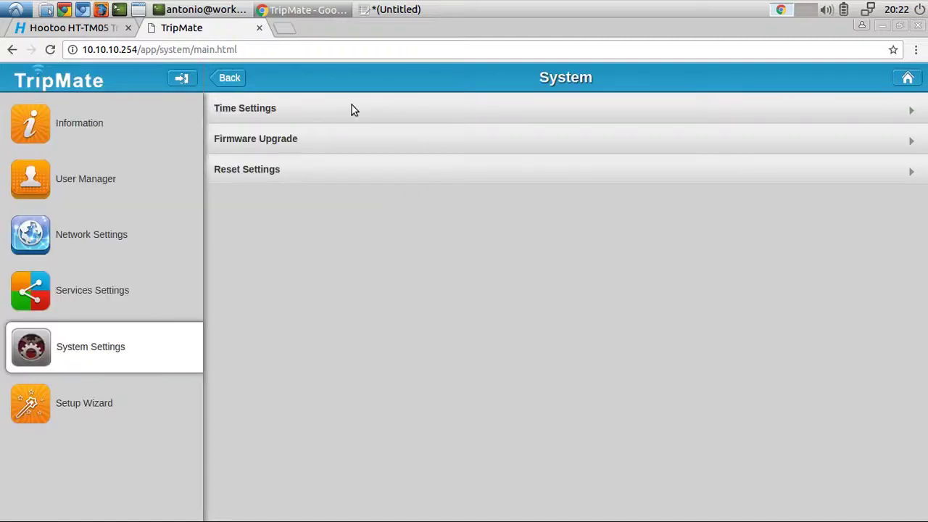
{"action": "left_click", "coordinate": [329, 163]}
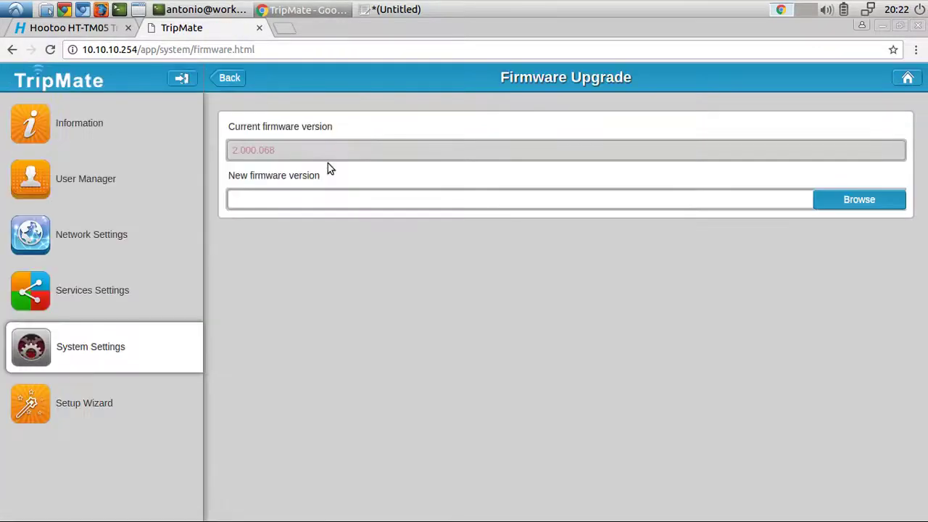
{"action": "left_click", "coordinate": [80, 142]}
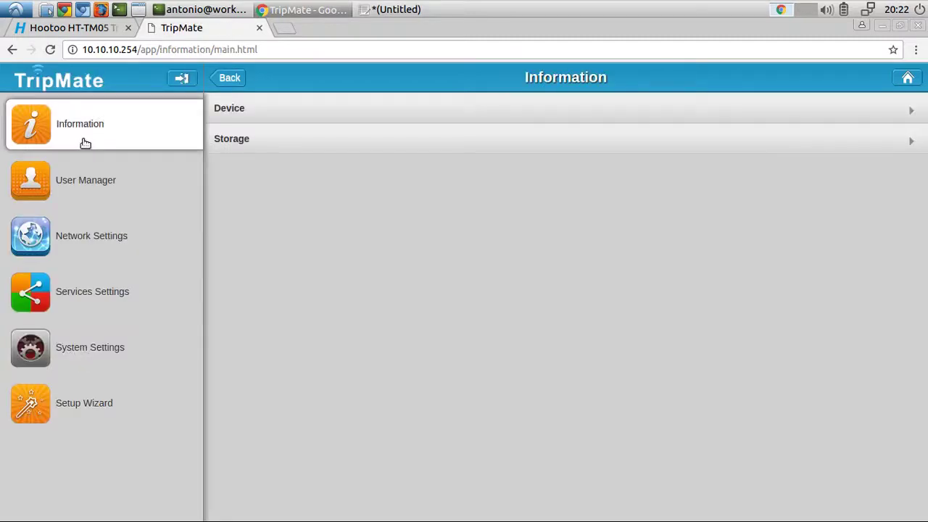
View the Device details, then open User Manager's Admin account password form.
{"action": "left_click", "coordinate": [243, 124]}
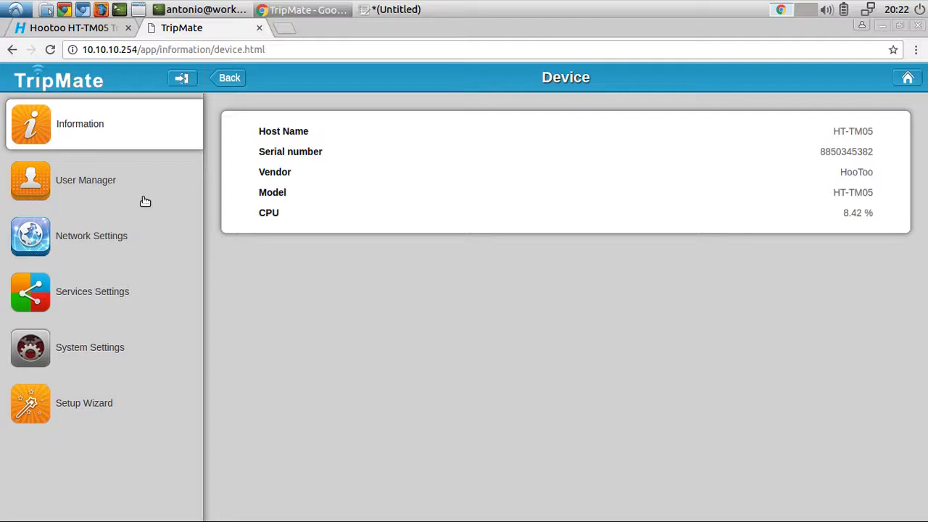
{"action": "left_click", "coordinate": [61, 193]}
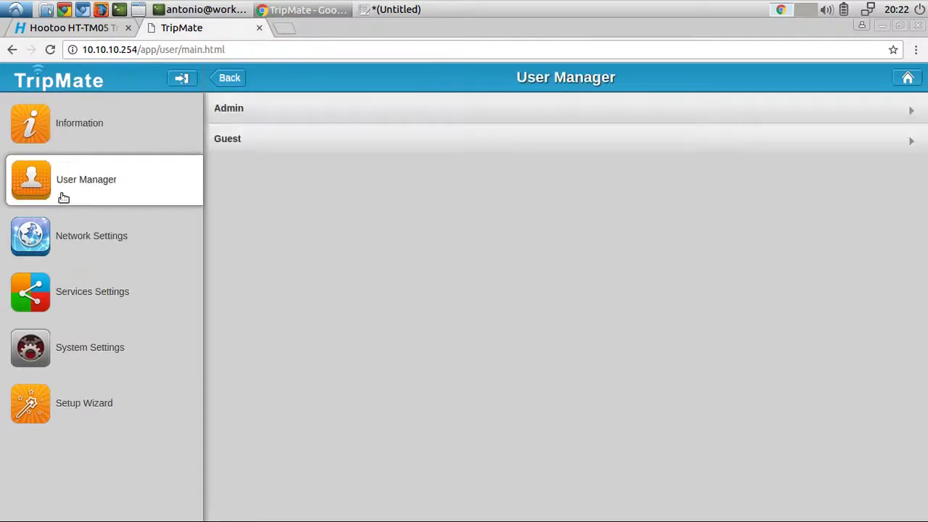
{"action": "left_click", "coordinate": [254, 128]}
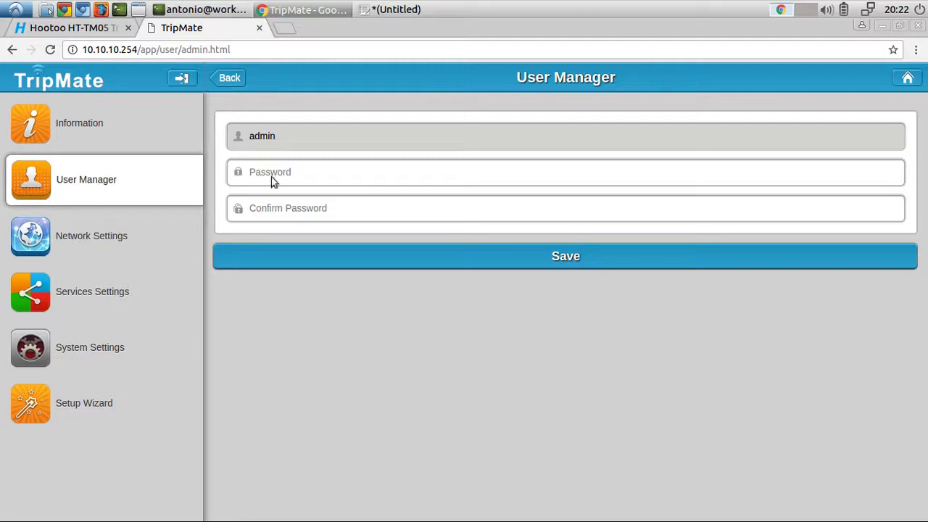
Check the host name under Network Settings, then open the Wi-Fi & LAN page.
{"action": "left_click", "coordinate": [87, 259]}
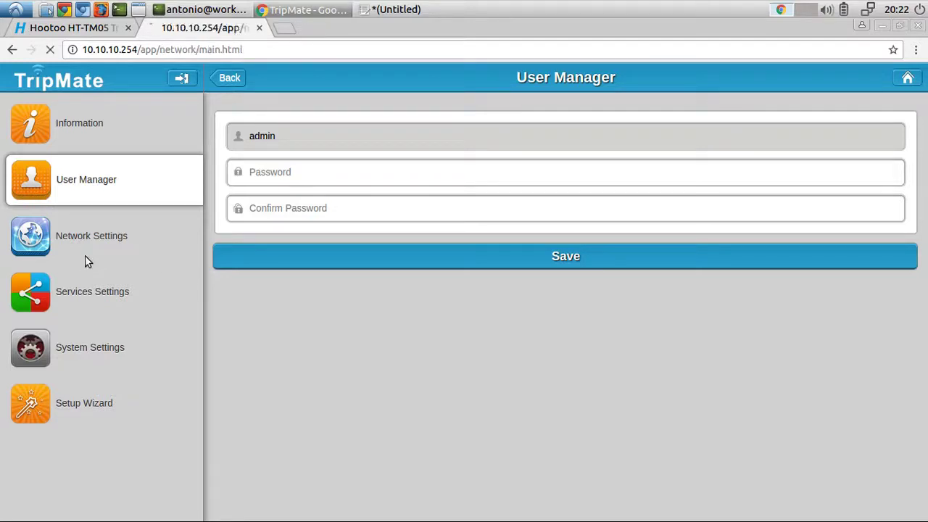
{"action": "left_click", "coordinate": [277, 130]}
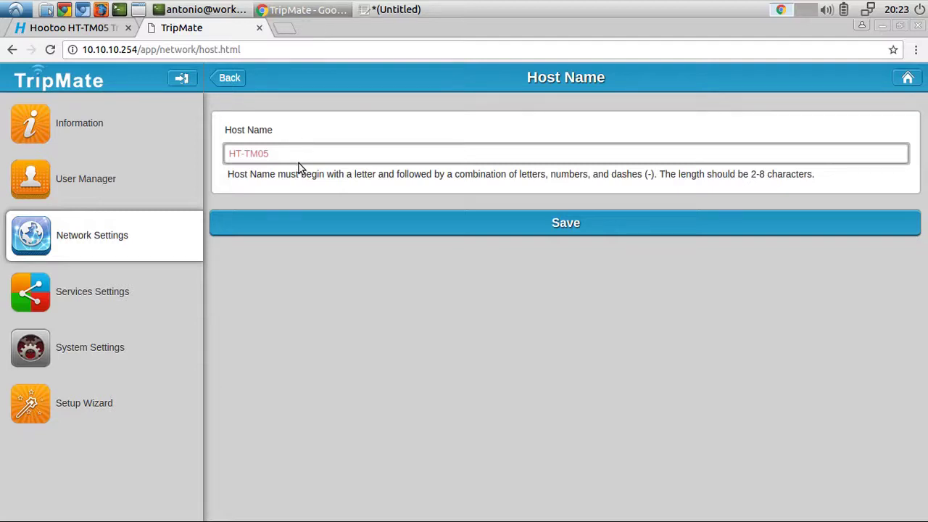
{"action": "left_click", "coordinate": [227, 94]}
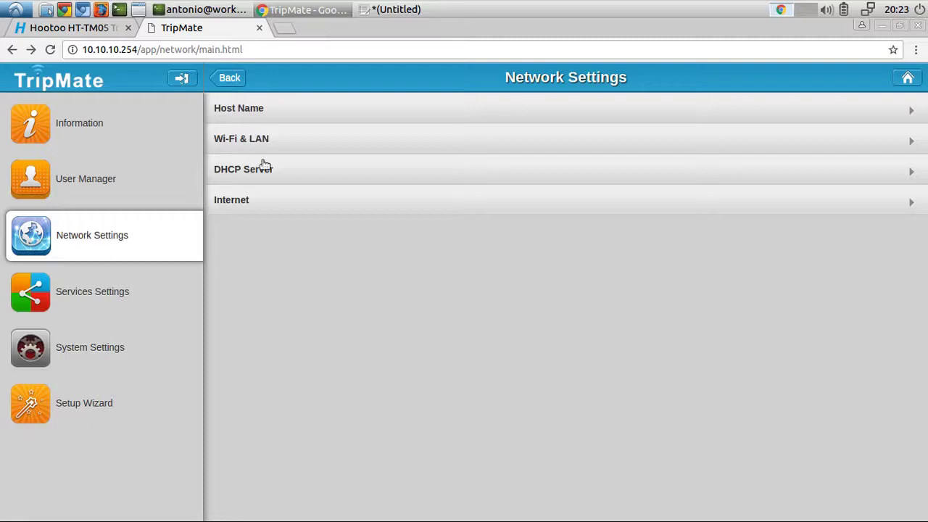
{"action": "left_click", "coordinate": [270, 167]}
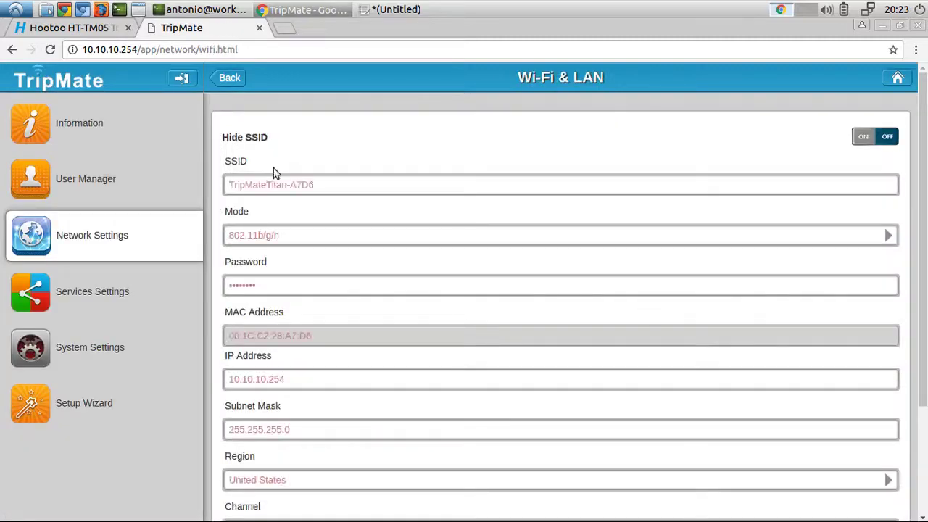
{"action": "scroll", "coordinate": [379, 202], "scroll_direction": "down", "scroll_amount": 1}
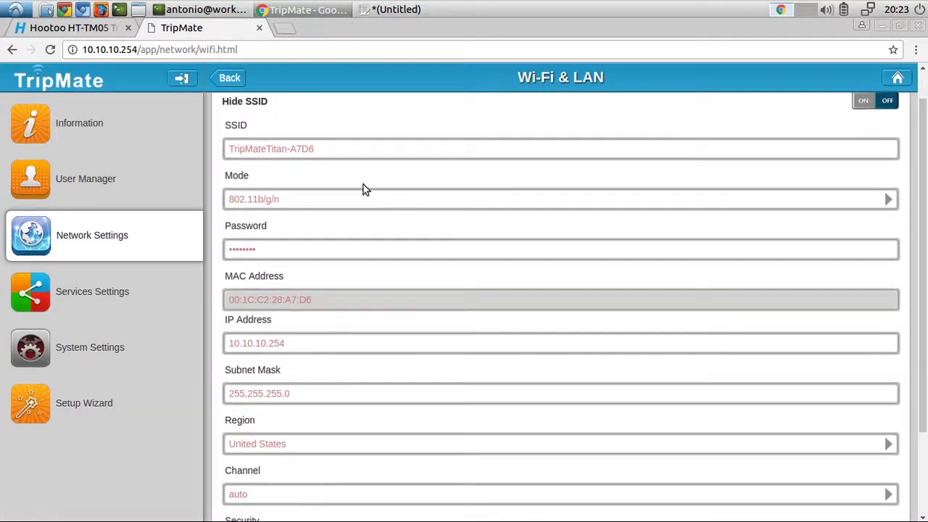
{"action": "scroll", "coordinate": [317, 153], "scroll_direction": "up", "scroll_amount": 1}
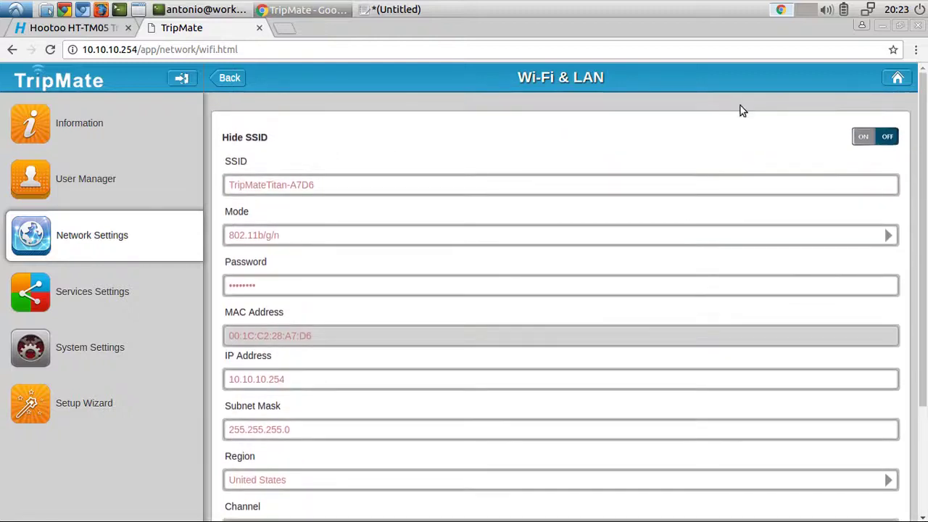
Toggle SSID hiding off again and compare TripMateTitan-A7D6 against the MAC's A7:D6 ending.
{"action": "left_click", "coordinate": [870, 162]}
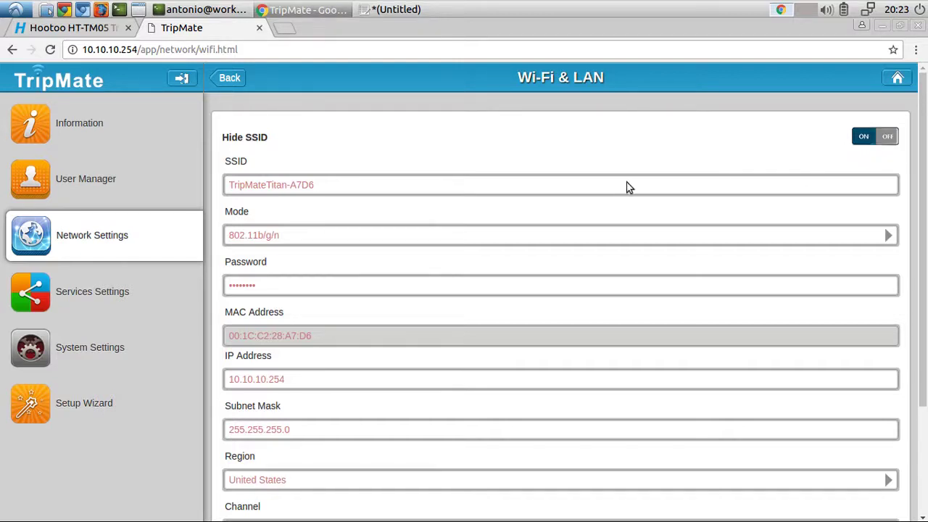
{"action": "left_click", "coordinate": [887, 158]}
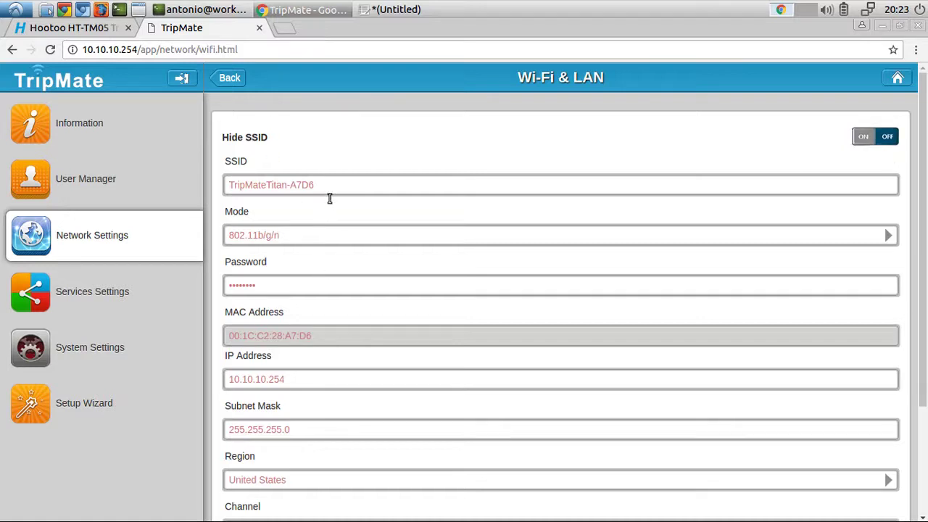
{"action": "left_click_drag", "start_coordinate": [318, 199], "coordinate": [289, 204]}
{"action": "left_click_drag", "start_coordinate": [313, 337], "coordinate": [285, 353]}
{"action": "left_click_drag", "start_coordinate": [266, 207], "coordinate": [283, 202]}
{"action": "left_click", "coordinate": [296, 211]}
{"action": "scroll", "coordinate": [416, 330], "scroll_direction": "down", "scroll_amount": 4}
{"action": "scroll", "coordinate": [416, 330], "scroll_direction": "up", "scroll_amount": 4}
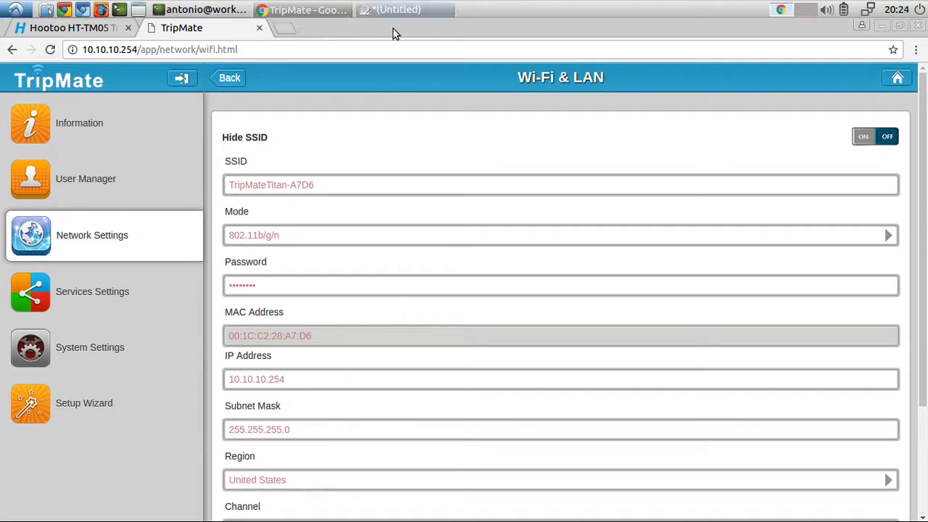
{"action": "left_click", "coordinate": [397, 10]}
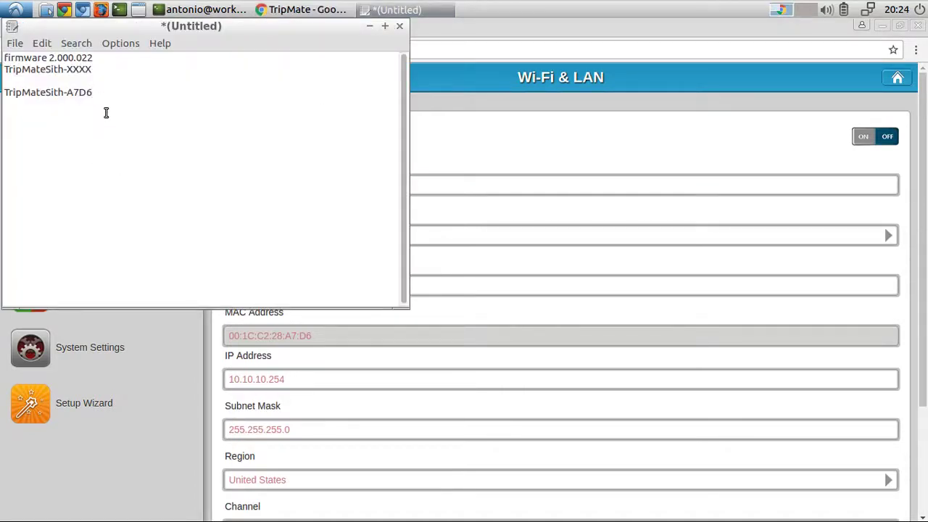
Duplicate the TripMateSith-A7D6 line below itself and change Sith to Titan.
{"action": "left_click_drag", "start_coordinate": [101, 112], "coordinate": [11, 110]}
{"action": "key", "text": "ctrl+c"}
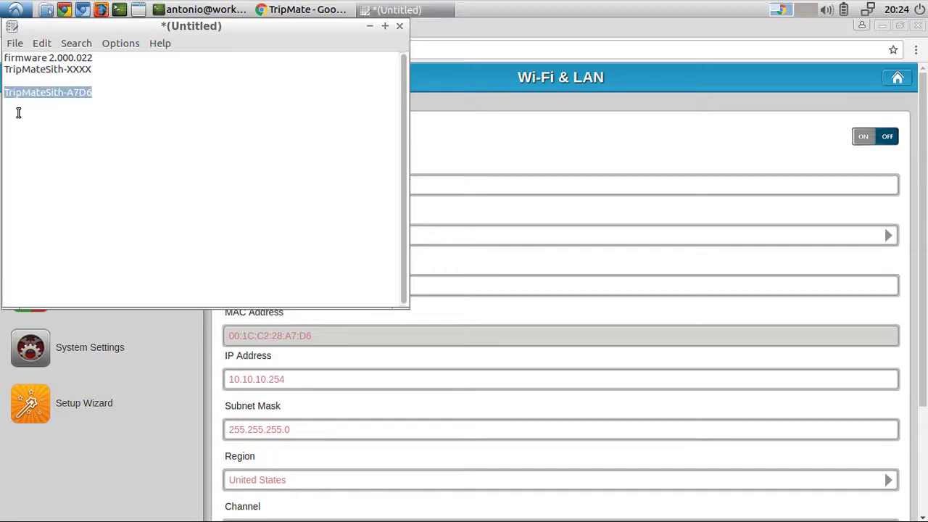
{"action": "key", "text": "Right"}
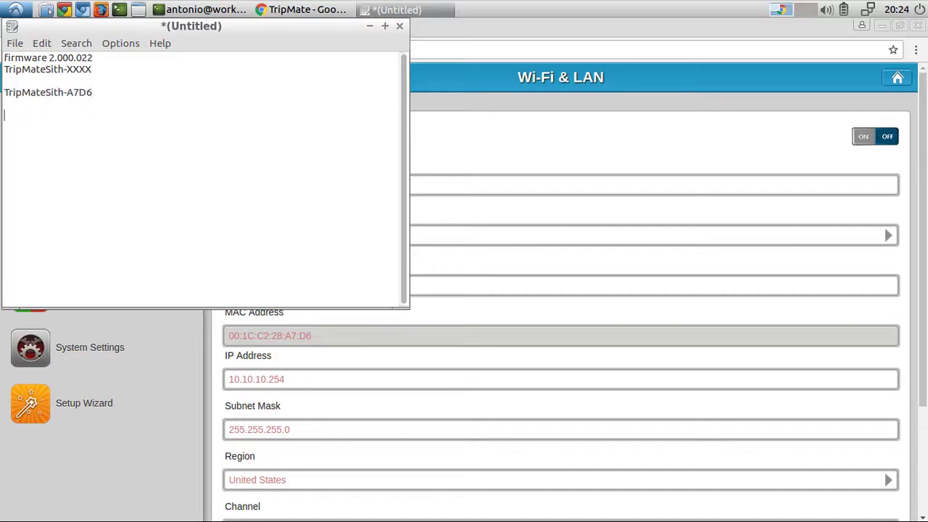
{"action": "key", "text": "ctrl+v"}
{"action": "key", "text": "shift+Home"}
{"action": "key", "text": "BackSpace"}
{"action": "key", "text": "BackSpace"}
{"action": "key", "text": "BackSpace"}
{"action": "key", "text": "ctrl+z"}
{"action": "key", "text": "ctrl+z"}
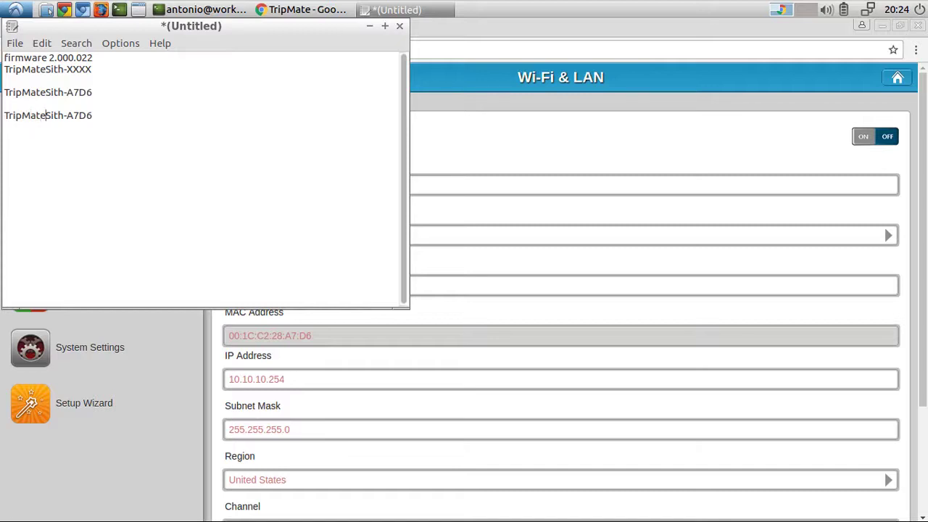
{"action": "key", "text": "Delete"}
{"action": "key", "text": "Delete"}
{"action": "key", "text": "Delete"}
{"action": "key", "text": "Delete"}
{"action": "type", "text": "Titan"}
Cancel saving the note and compare the new TripMateTitan-A7D6 line with the old TripMateSith name.
{"action": "key", "text": "ctrl+s"}
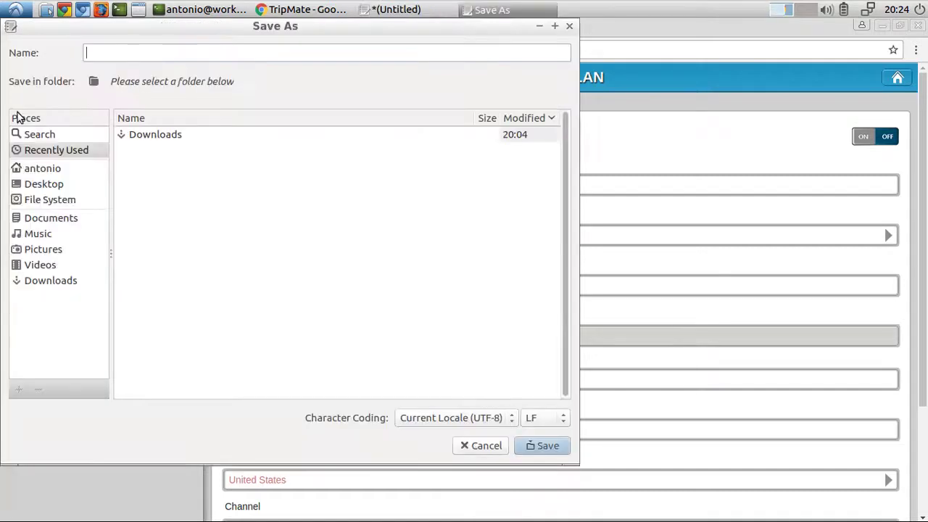
{"action": "key", "text": "Escape"}
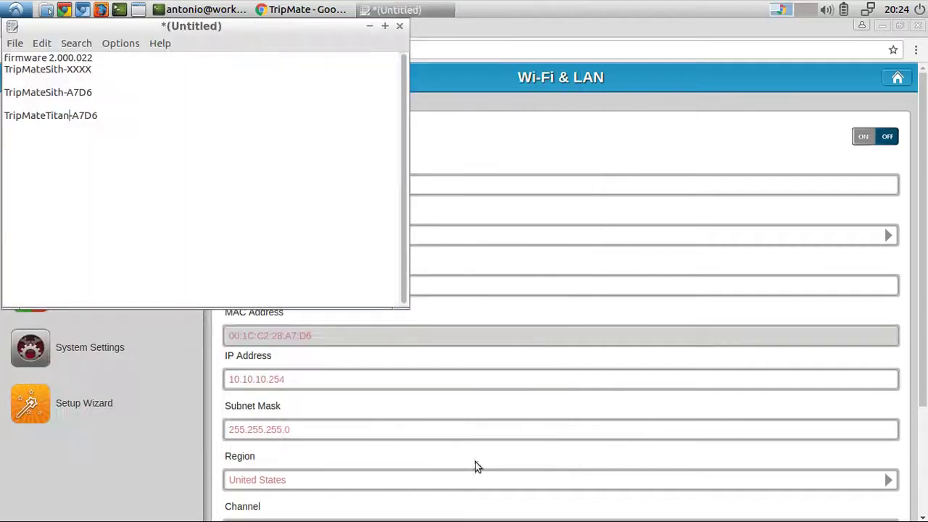
{"action": "triple_click", "coordinate": [31, 116]}
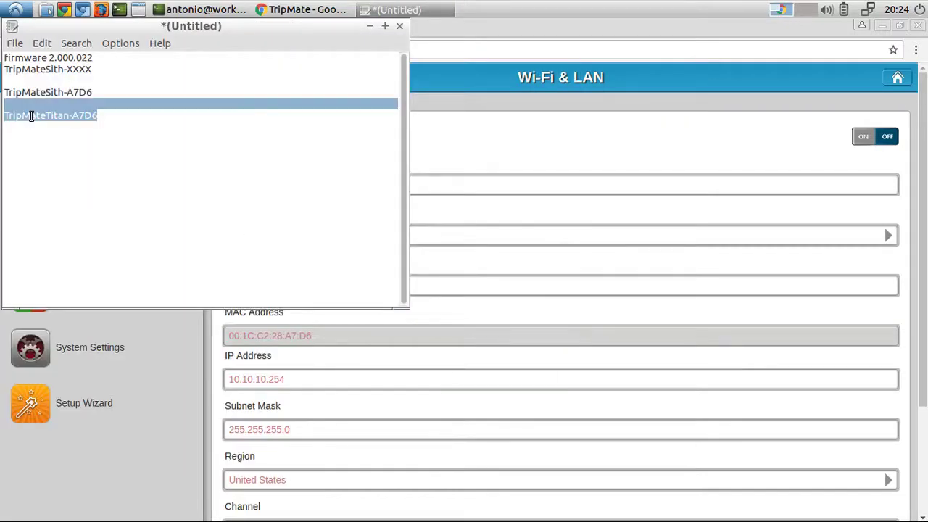
{"action": "double_click", "coordinate": [35, 93]}
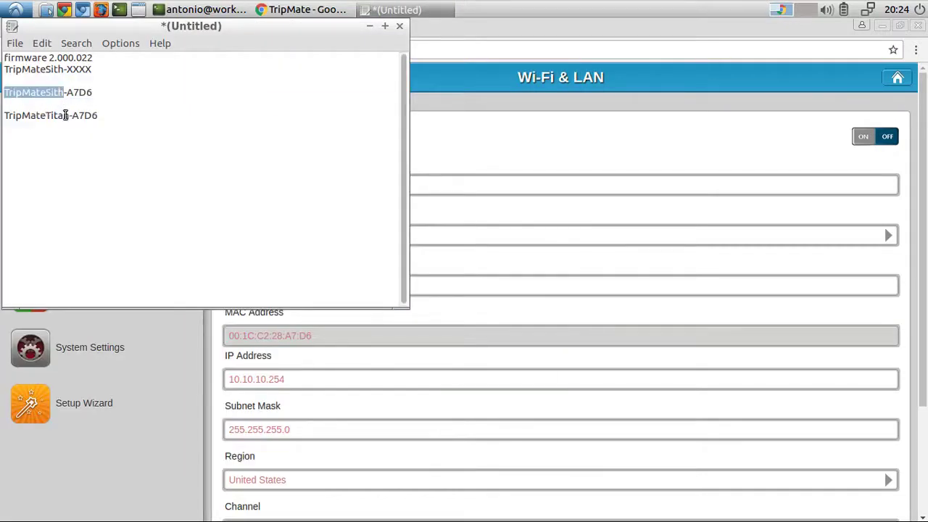
{"action": "left_click", "coordinate": [20, 131]}
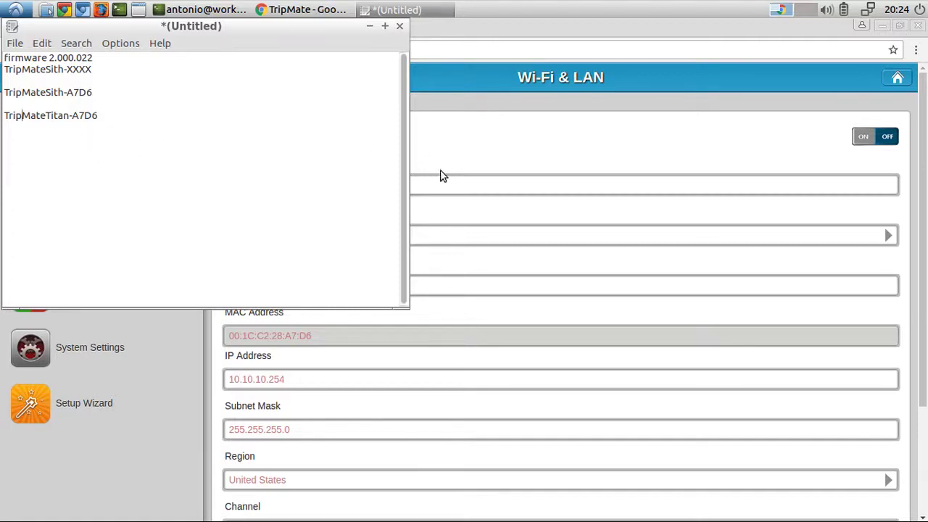
Return to the router admin and review the Wi-Fi & LAN form for TripMateTitan-A7D6, including the masked password.
{"action": "left_click", "coordinate": [464, 182]}
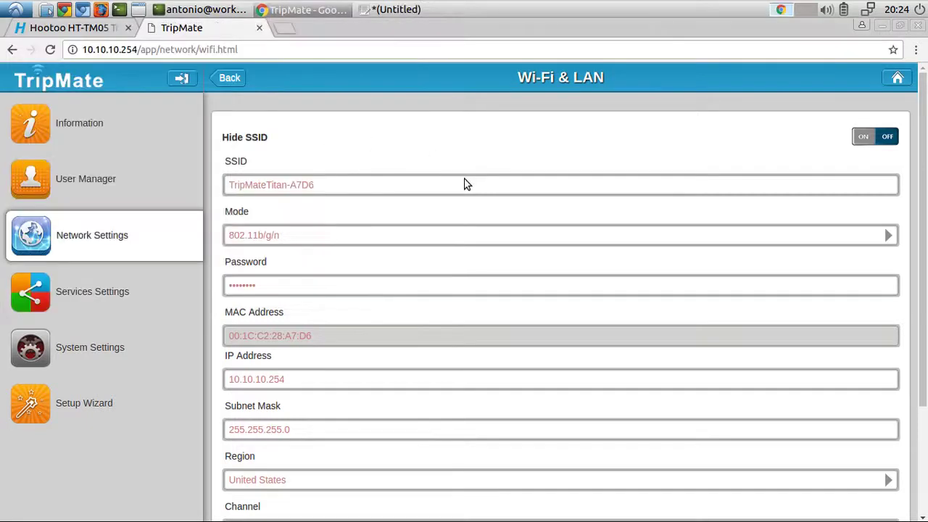
{"action": "scroll", "coordinate": [462, 182], "scroll_direction": "down", "scroll_amount": 2}
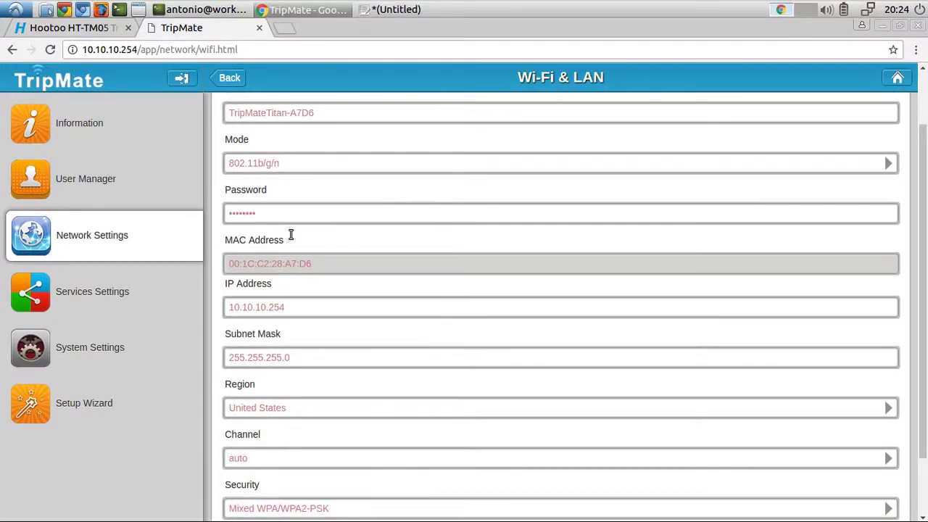
{"action": "scroll", "coordinate": [362, 232], "scroll_direction": "up", "scroll_amount": 2}
{"action": "scroll", "coordinate": [362, 234], "scroll_direction": "down", "scroll_amount": 4}
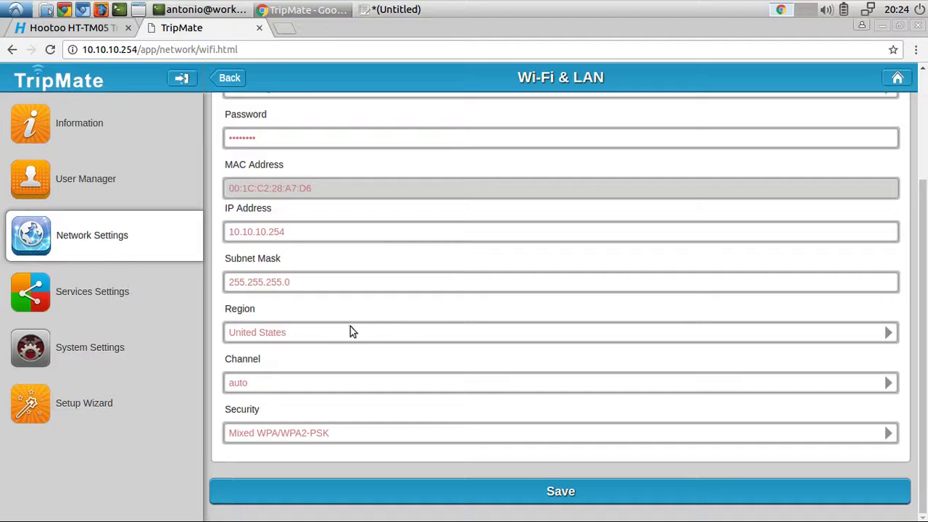
{"action": "scroll", "coordinate": [349, 325], "scroll_direction": "up", "scroll_amount": 3}
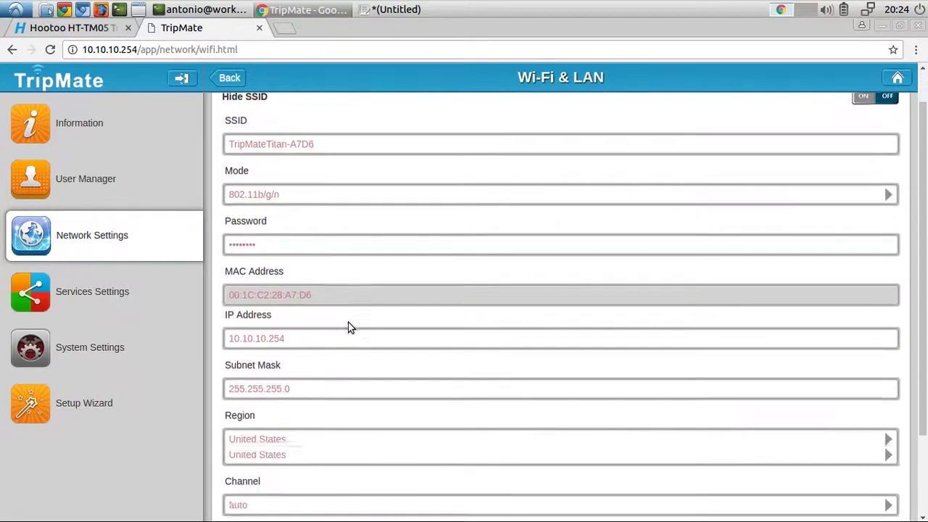
{"action": "scroll", "coordinate": [347, 324], "scroll_direction": "down", "scroll_amount": 3}
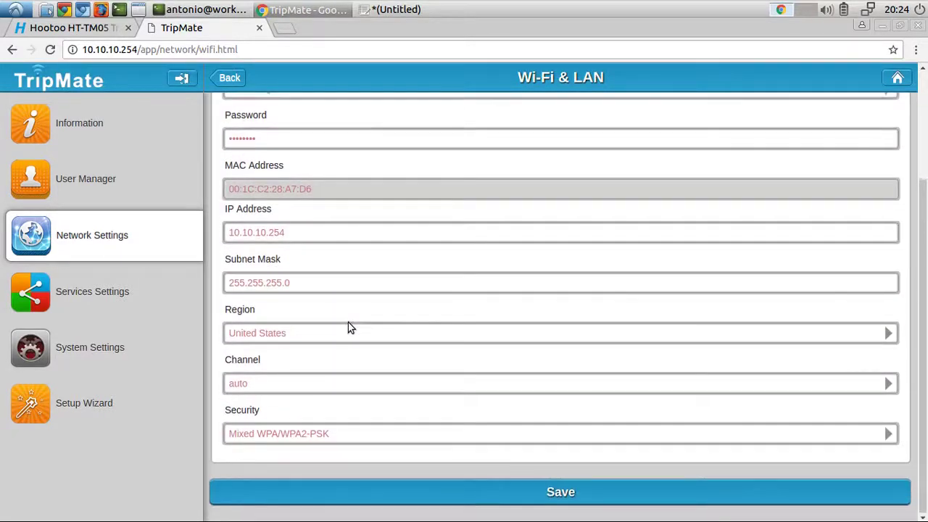
{"action": "scroll", "coordinate": [348, 328], "scroll_direction": "up", "scroll_amount": 4}
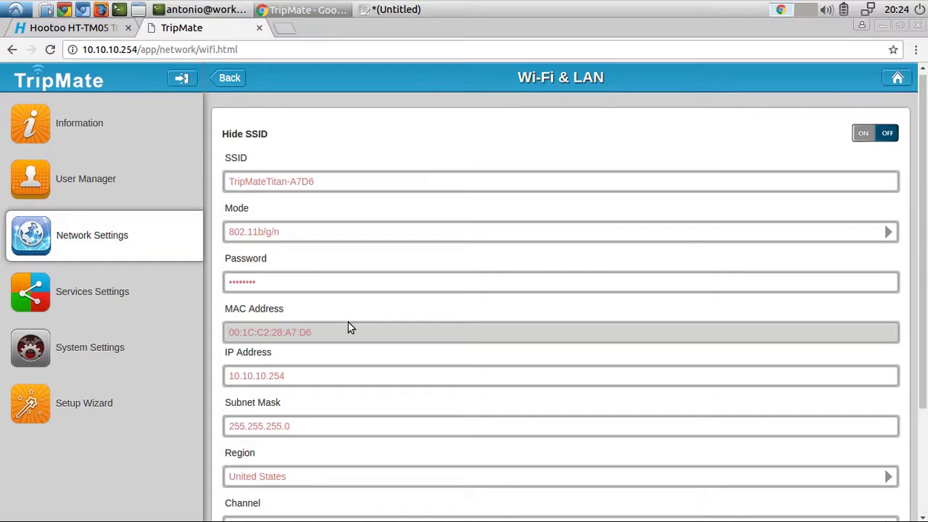
{"action": "scroll", "coordinate": [348, 326], "scroll_direction": "down", "scroll_amount": 3}
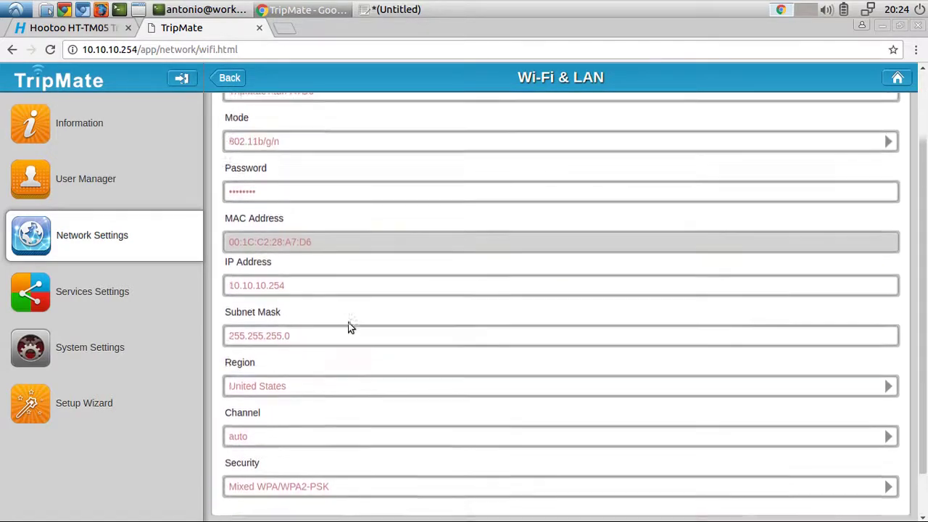
{"action": "scroll", "coordinate": [348, 326], "scroll_direction": "up", "scroll_amount": 3}
{"action": "double_click", "coordinate": [287, 296]}
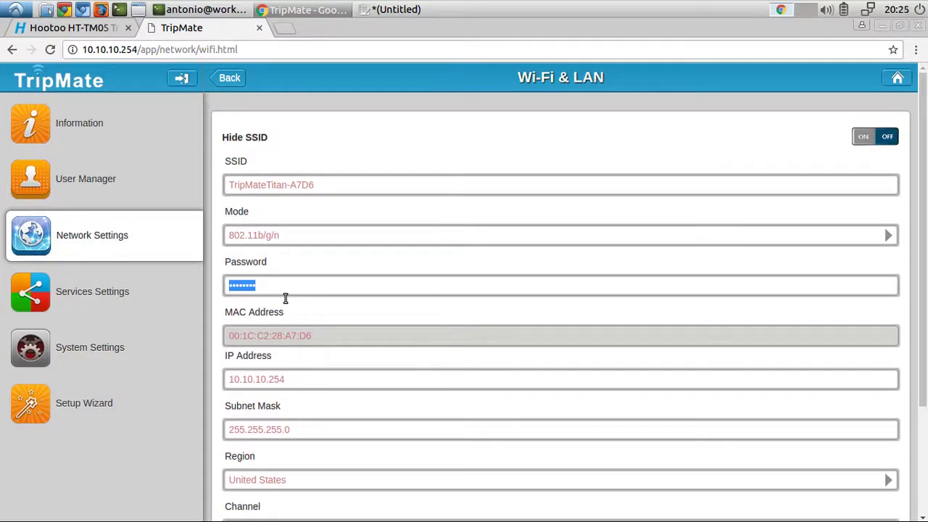
{"action": "scroll", "coordinate": [285, 298], "scroll_direction": "down", "scroll_amount": 5}
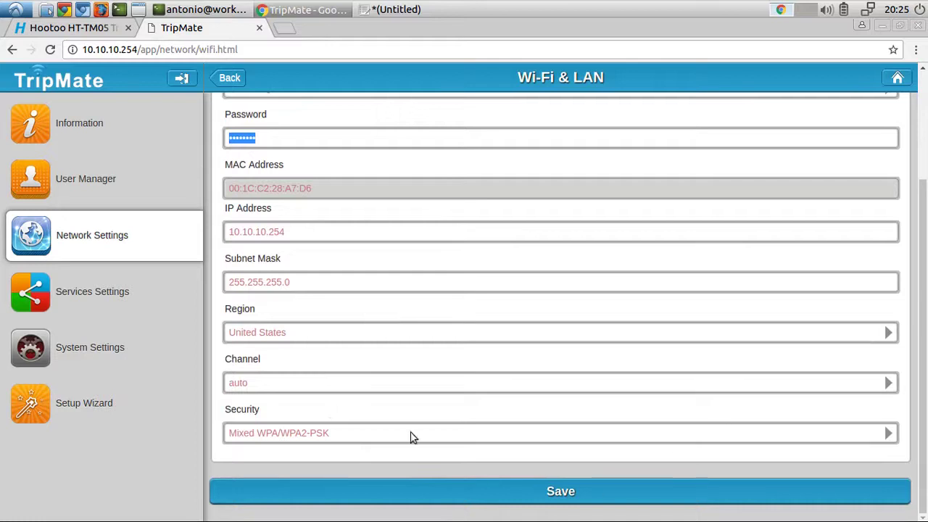
Check the DHCP Server range 10.10.10.1–10.10.10.50 with gateway 10.10.10.254, then go back to Network Settings.
{"action": "left_click", "coordinate": [124, 315]}
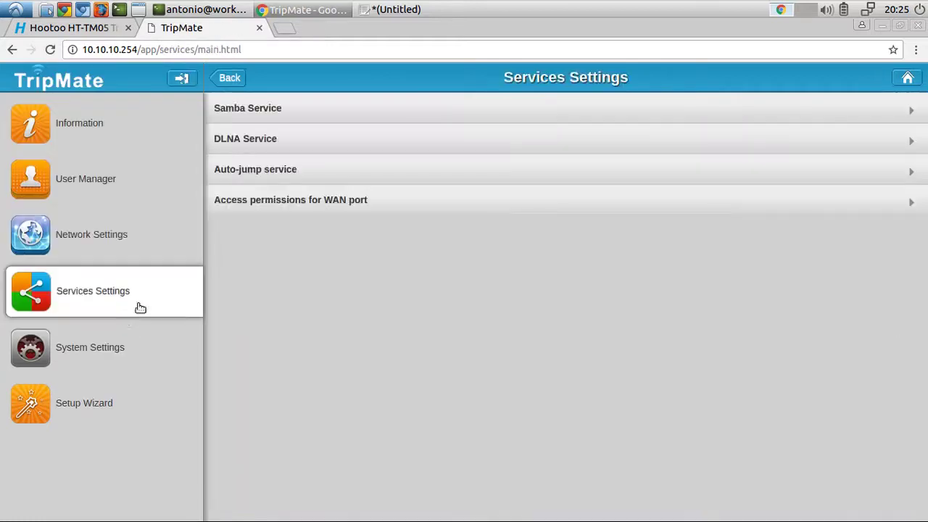
{"action": "left_click", "coordinate": [100, 256]}
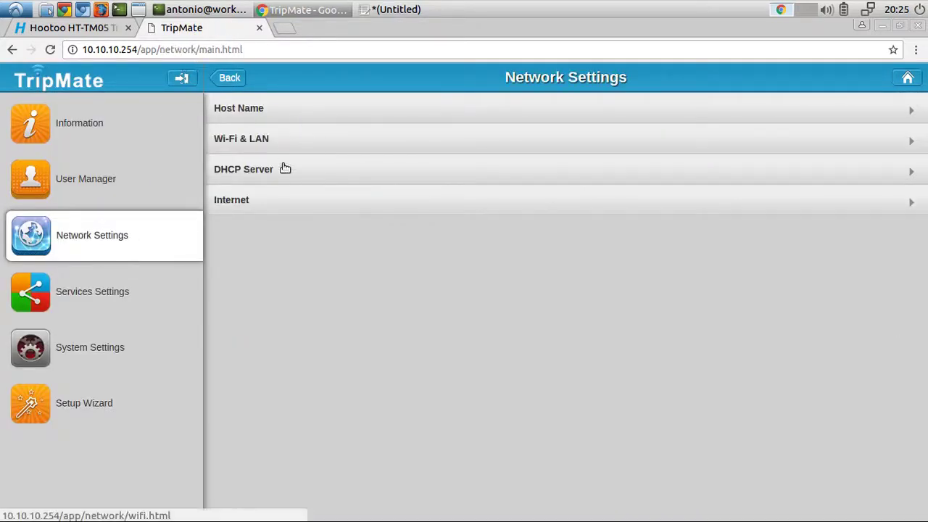
{"action": "left_click", "coordinate": [282, 188]}
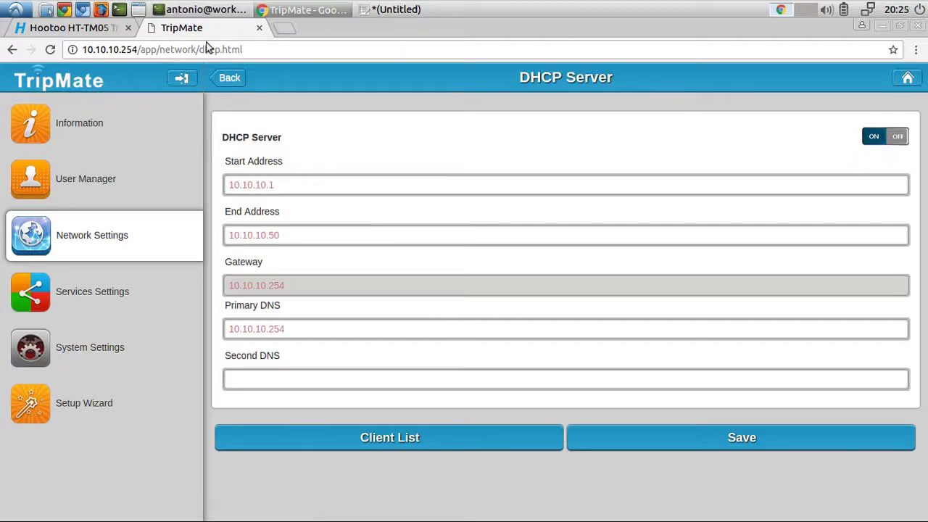
{"action": "left_click", "coordinate": [233, 93]}
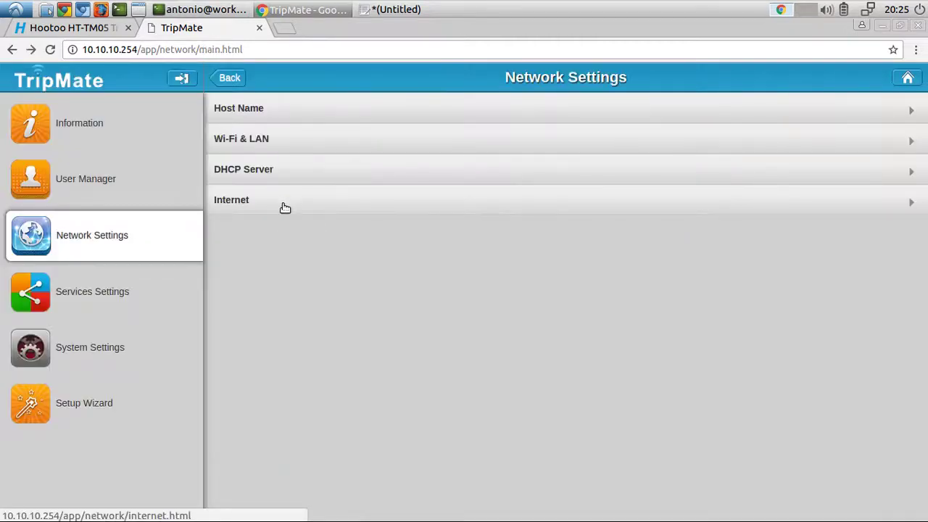
{"action": "left_click", "coordinate": [288, 224]}
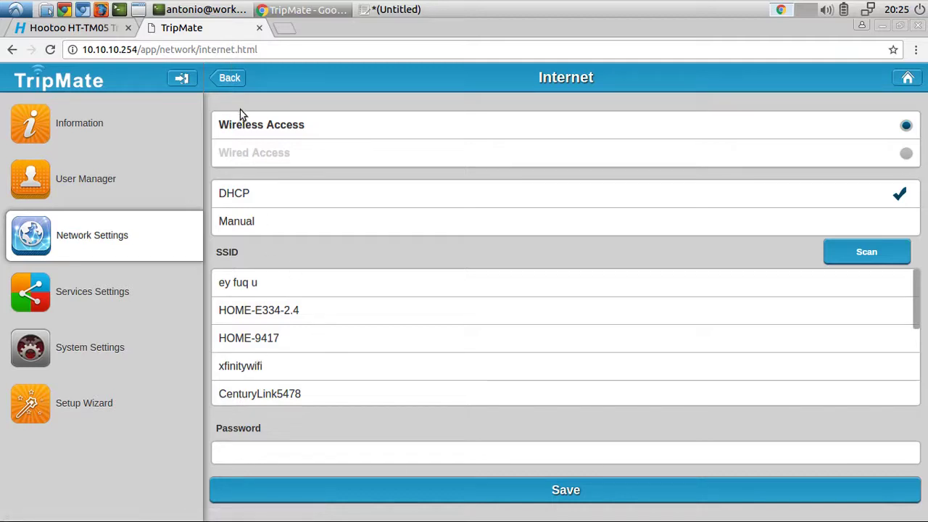
{"action": "left_click_drag", "start_coordinate": [240, 109], "coordinate": [239, 103]}
{"action": "left_click", "coordinate": [218, 92]}
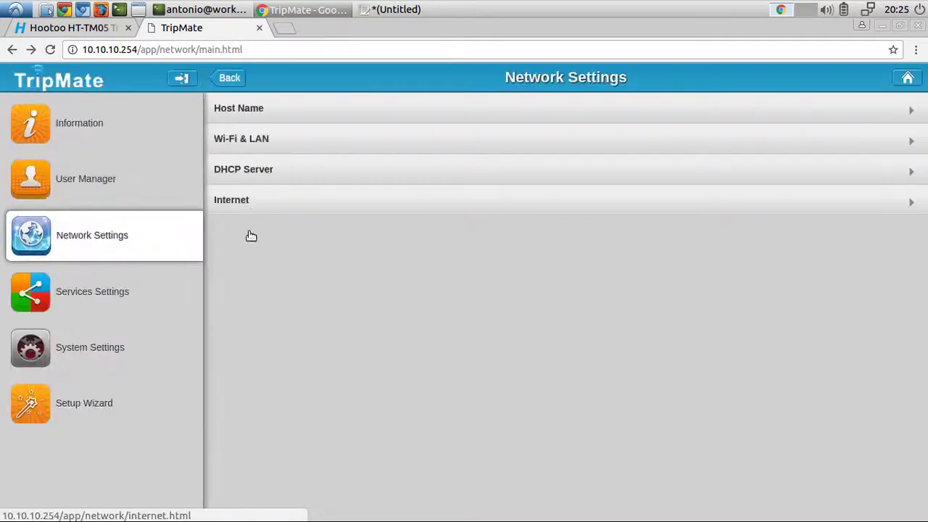
Move between the Services Settings overview and the previous settings page, ending on Services Settings.
{"action": "left_click", "coordinate": [117, 315]}
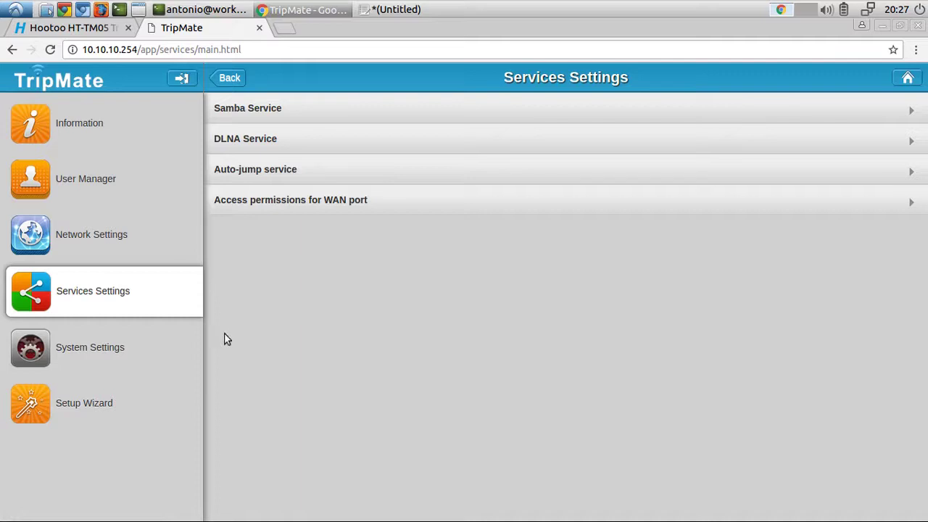
{"action": "left_click", "coordinate": [226, 102]}
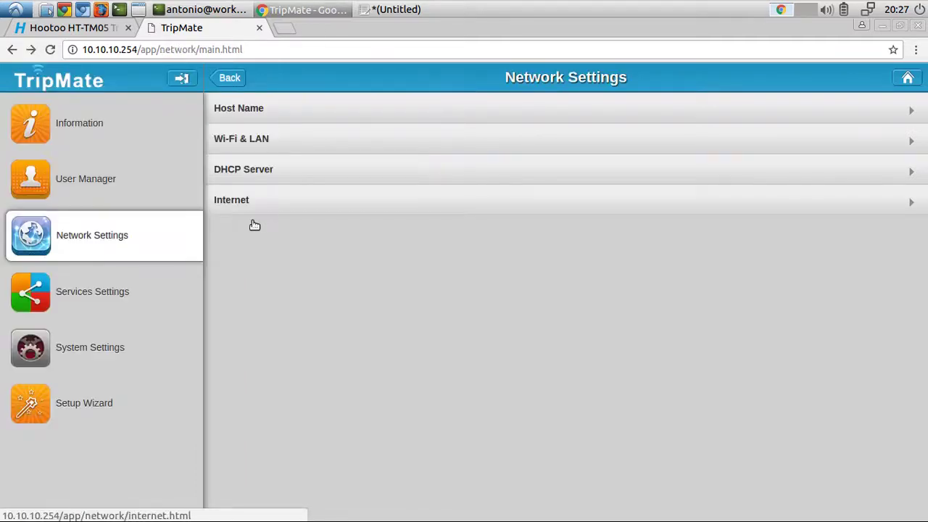
{"action": "left_click", "coordinate": [91, 314]}
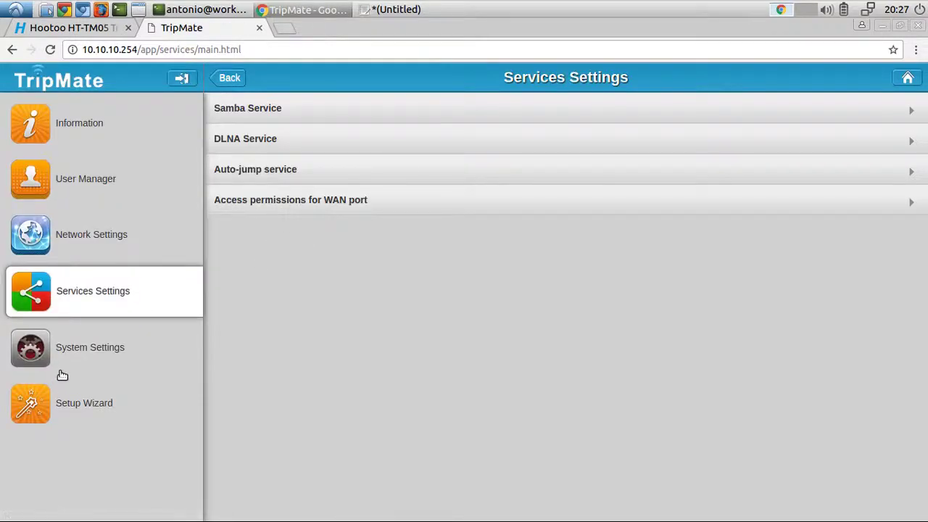
Open System Settings' Time Settings and scroll through the time-zone list, leaving GMT+00:00 Greenwich unchanged.
{"action": "left_click", "coordinate": [138, 350]}
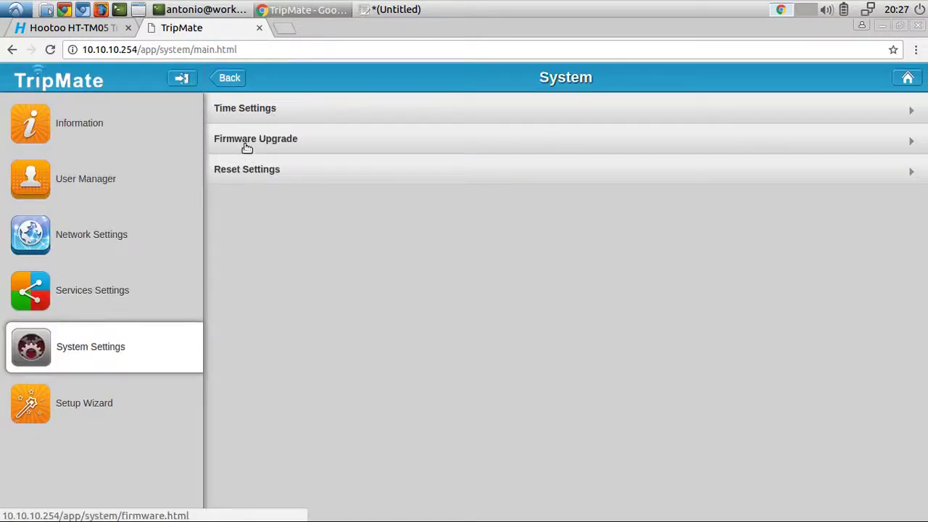
{"action": "left_click", "coordinate": [262, 120]}
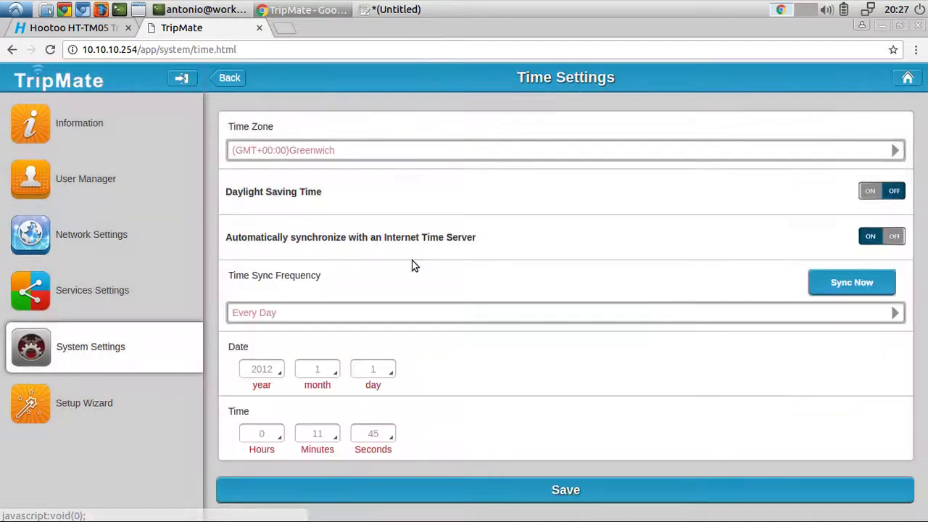
{"action": "left_click", "coordinate": [896, 170]}
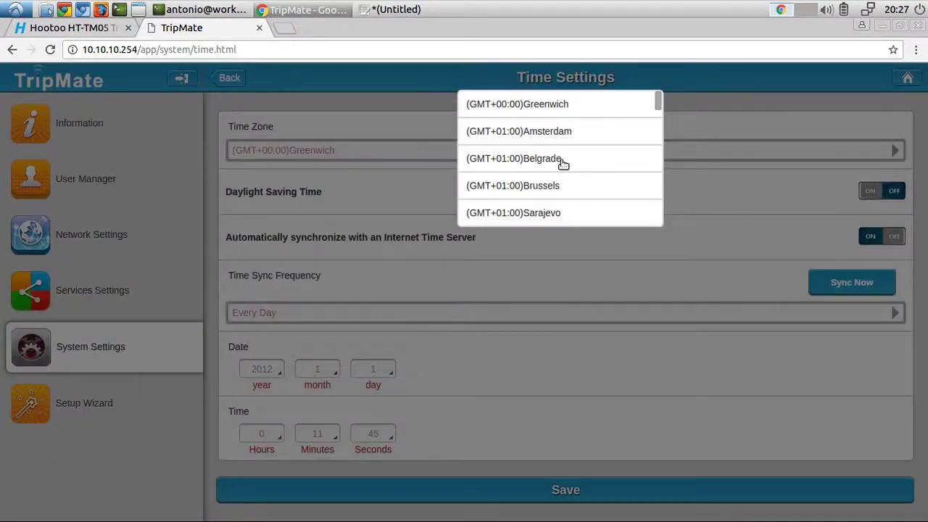
{"action": "scroll", "coordinate": [563, 164], "scroll_direction": "down", "scroll_amount": 5}
{"action": "scroll", "coordinate": [563, 164], "scroll_direction": "up", "scroll_amount": 5}
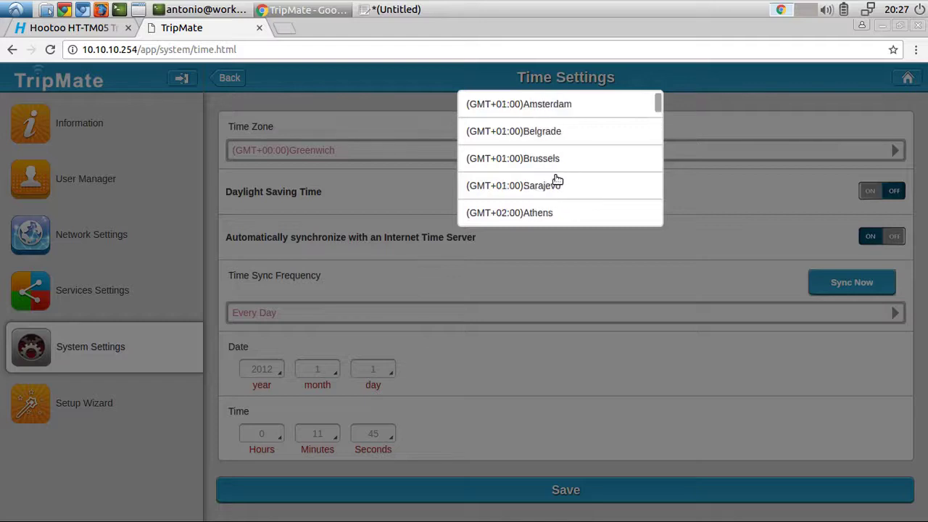
{"action": "scroll", "coordinate": [557, 180], "scroll_direction": "down", "scroll_amount": 2}
{"action": "scroll", "coordinate": [556, 180], "scroll_direction": "down", "scroll_amount": 10}
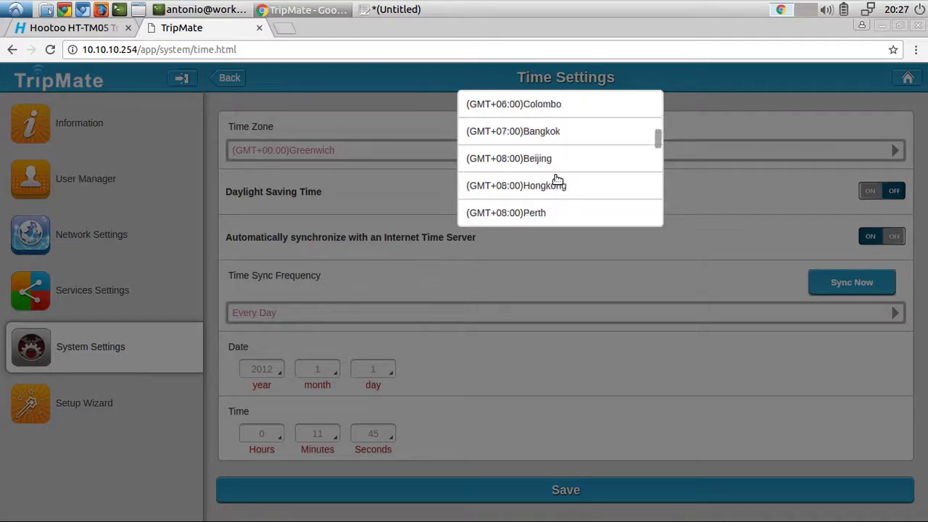
{"action": "scroll", "coordinate": [557, 180], "scroll_direction": "down", "scroll_amount": 2}
{"action": "scroll", "coordinate": [558, 175], "scroll_direction": "up", "scroll_amount": 8}
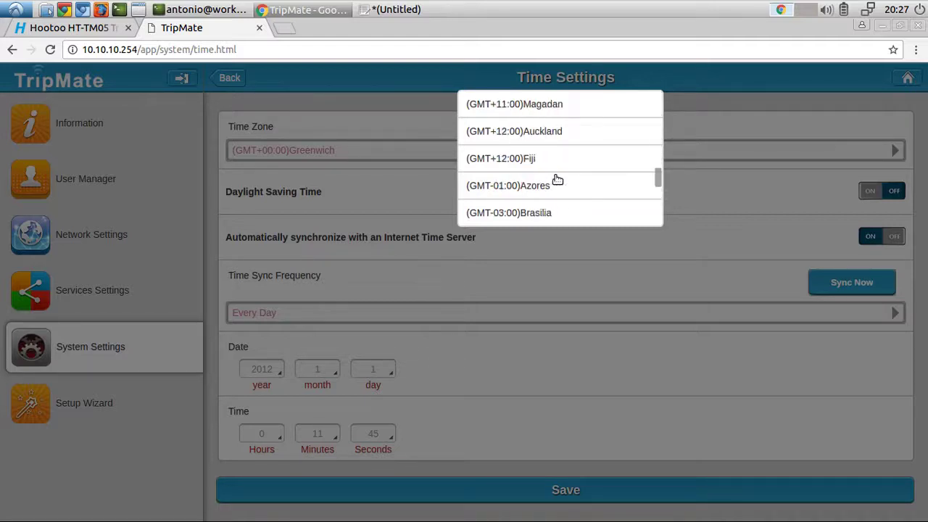
{"action": "scroll", "coordinate": [558, 175], "scroll_direction": "up", "scroll_amount": 6}
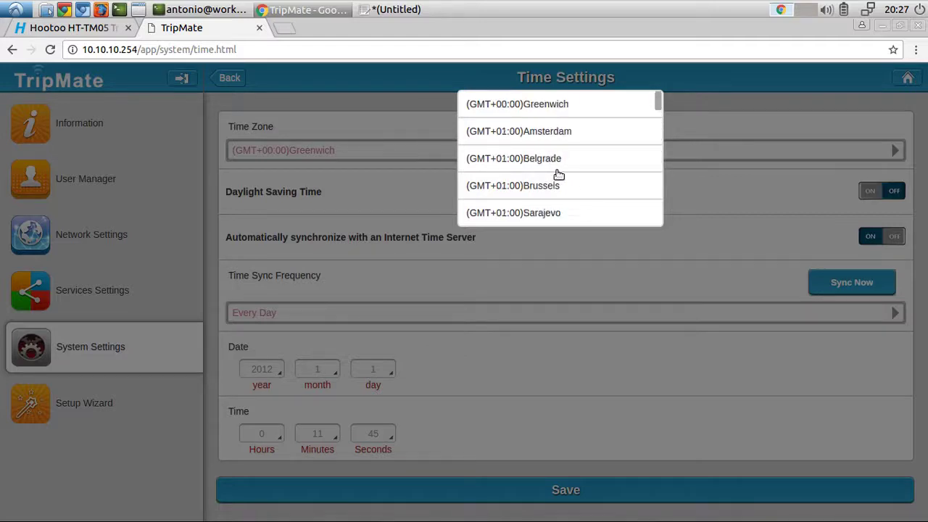
{"action": "scroll", "coordinate": [558, 174], "scroll_direction": "down", "scroll_amount": 8}
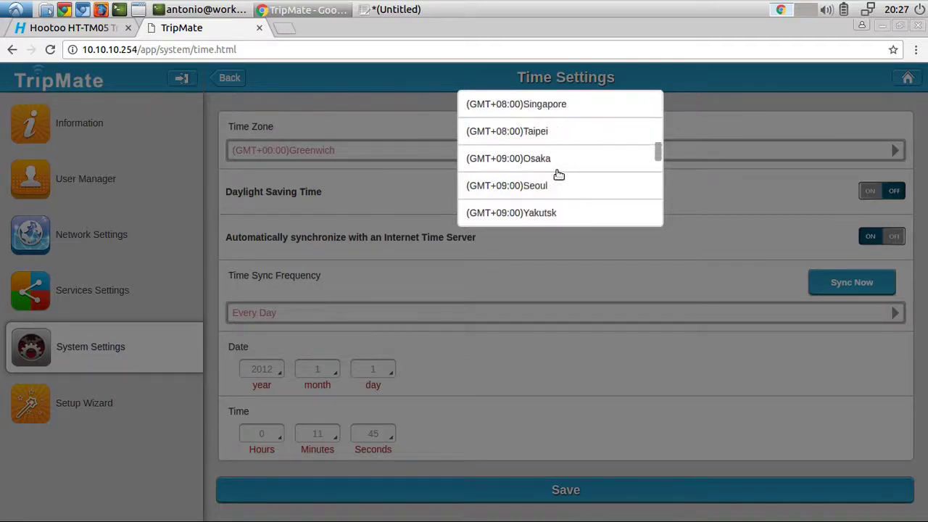
{"action": "scroll", "coordinate": [558, 174], "scroll_direction": "down", "scroll_amount": 1}
{"action": "scroll", "coordinate": [558, 175], "scroll_direction": "down", "scroll_amount": 12}
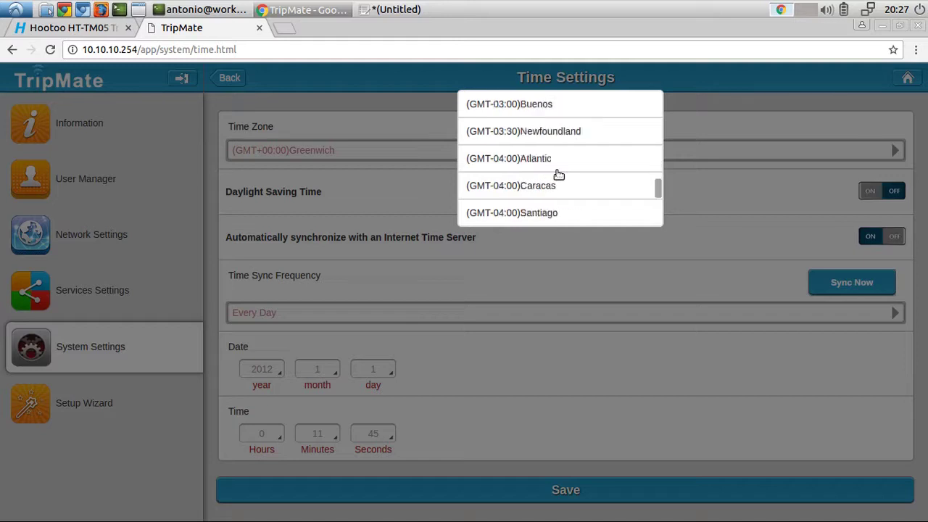
{"action": "scroll", "coordinate": [558, 175], "scroll_direction": "down", "scroll_amount": 1}
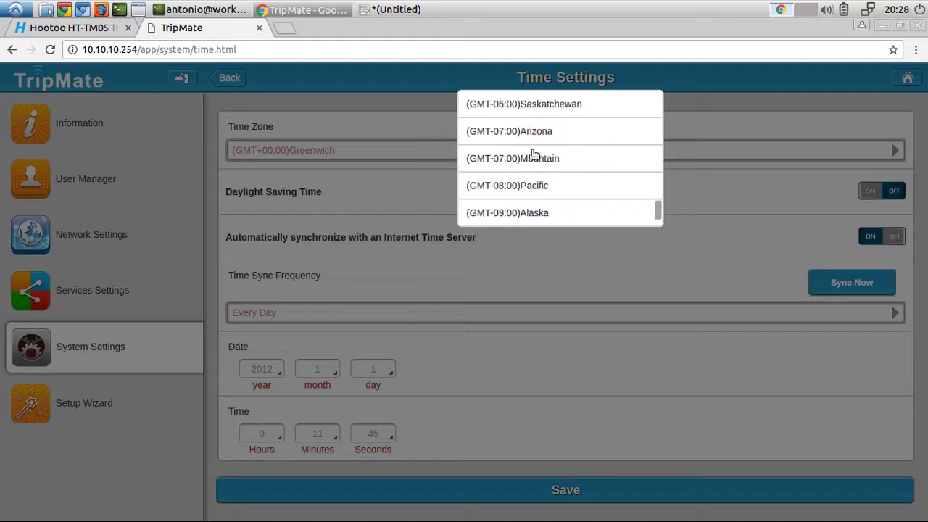
{"action": "scroll", "coordinate": [556, 160], "scroll_direction": "down", "scroll_amount": 1}
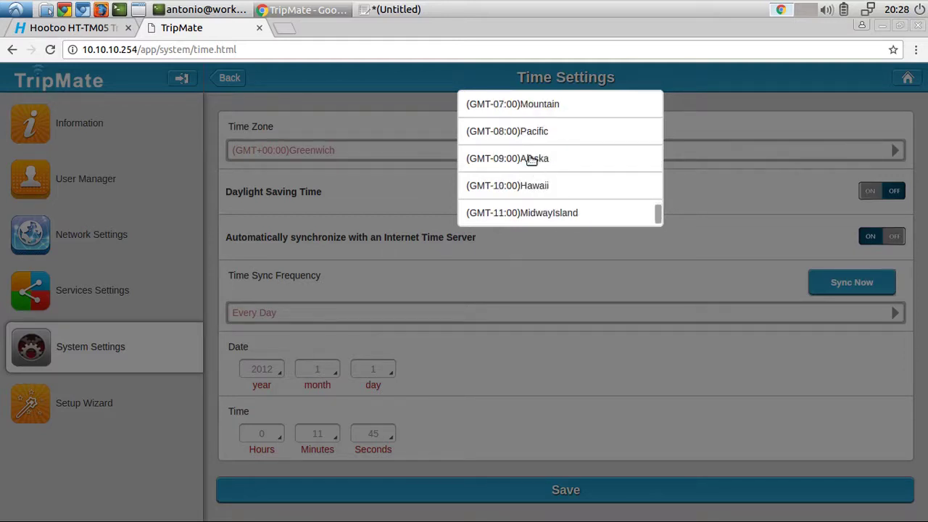
{"action": "scroll", "coordinate": [556, 162], "scroll_direction": "up", "scroll_amount": 10}
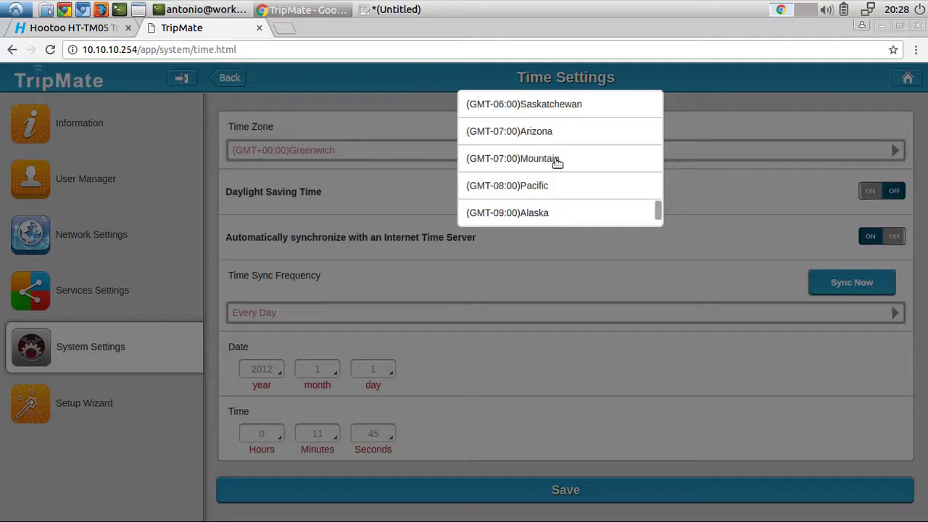
{"action": "scroll", "coordinate": [562, 219], "scroll_direction": "down", "scroll_amount": 10}
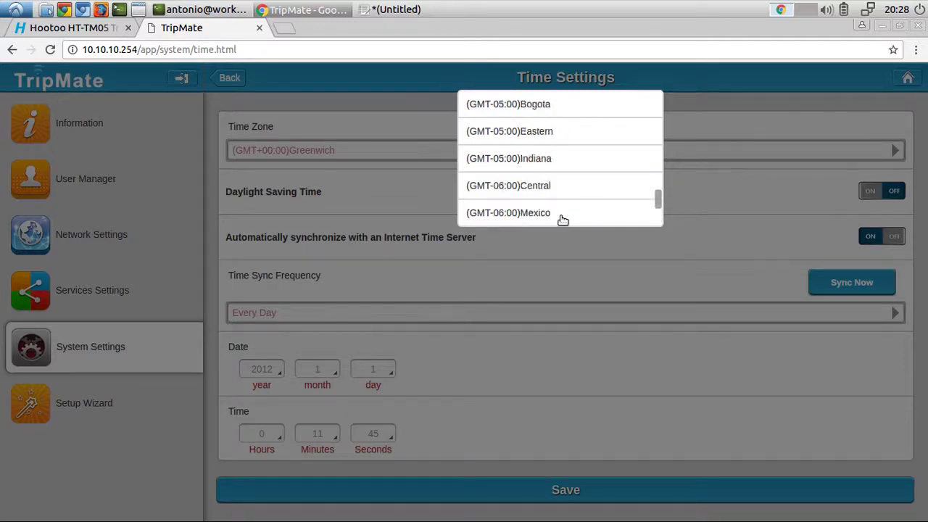
{"action": "scroll", "coordinate": [562, 220], "scroll_direction": "up", "scroll_amount": 3}
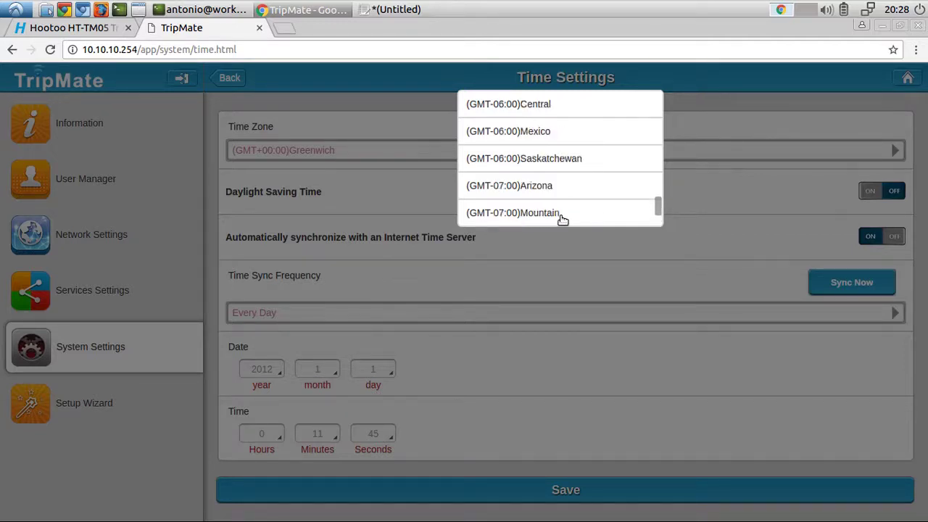
{"action": "scroll", "coordinate": [562, 219], "scroll_direction": "up", "scroll_amount": 1}
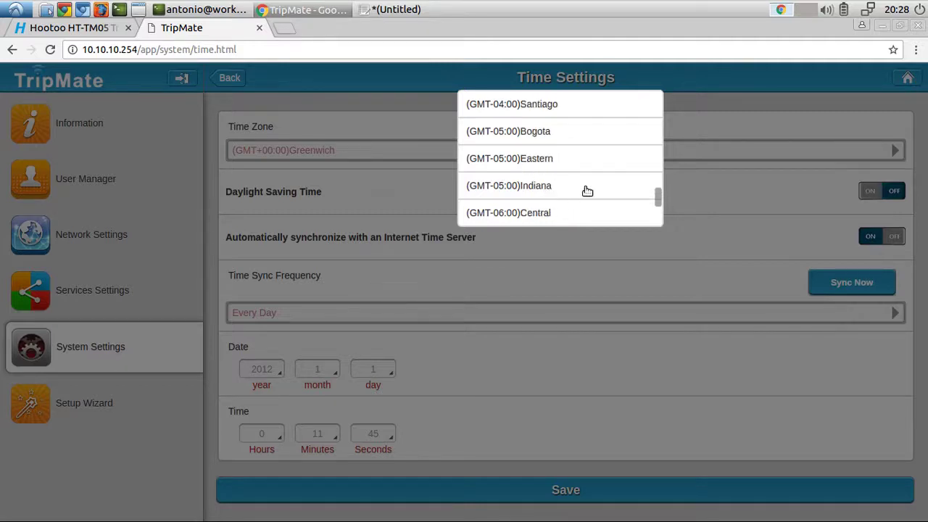
{"action": "scroll", "coordinate": [583, 185], "scroll_direction": "down", "scroll_amount": 5}
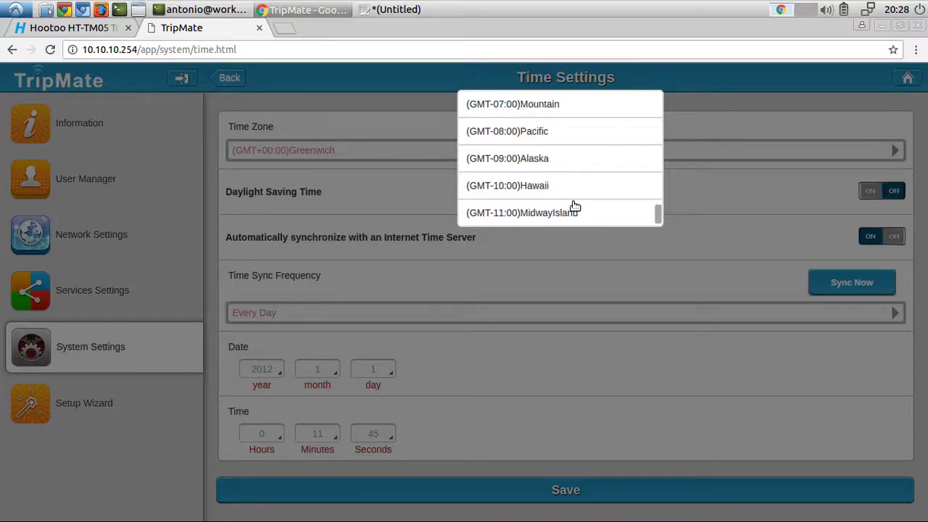
{"action": "scroll", "coordinate": [574, 207], "scroll_direction": "up", "scroll_amount": 3}
{"action": "scroll", "coordinate": [573, 207], "scroll_direction": "down", "scroll_amount": 4}
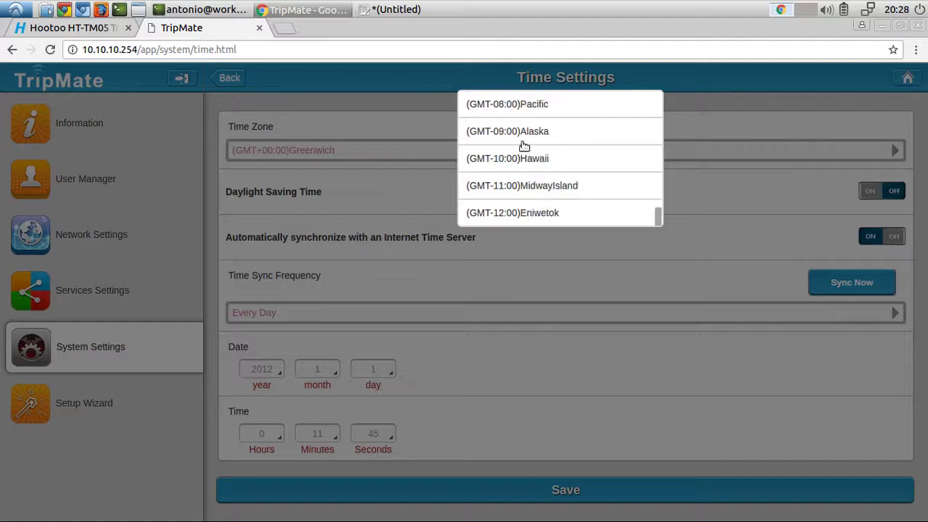
{"action": "scroll", "coordinate": [558, 169], "scroll_direction": "up", "scroll_amount": 2}
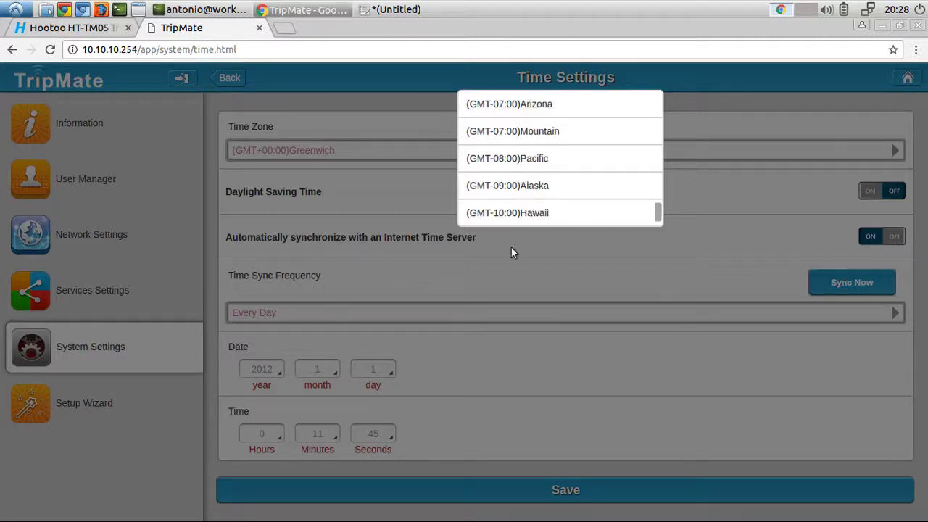
{"action": "scroll", "coordinate": [522, 239], "scroll_direction": "down", "scroll_amount": 1}
{"action": "scroll", "coordinate": [537, 185], "scroll_direction": "up", "scroll_amount": 1}
{"action": "scroll", "coordinate": [577, 213], "scroll_direction": "up", "scroll_amount": 2}
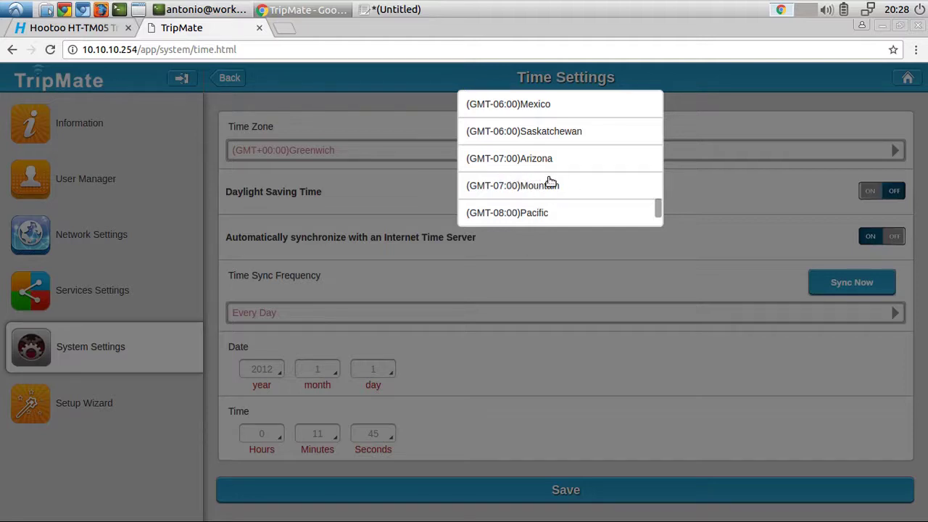
{"action": "left_click", "coordinate": [737, 222]}
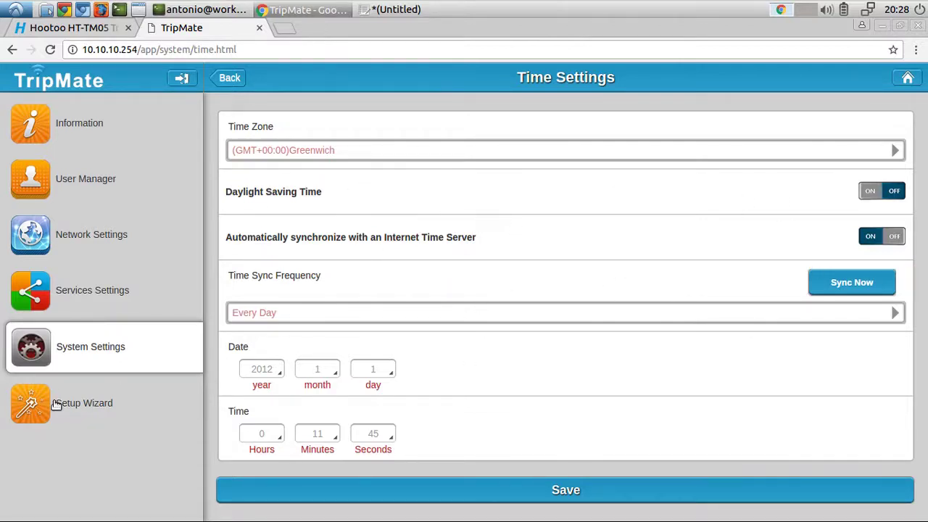
View the Setup Wizard introduction, leave it, then go through Services Settings to Network Settings.
{"action": "left_click", "coordinate": [91, 431]}
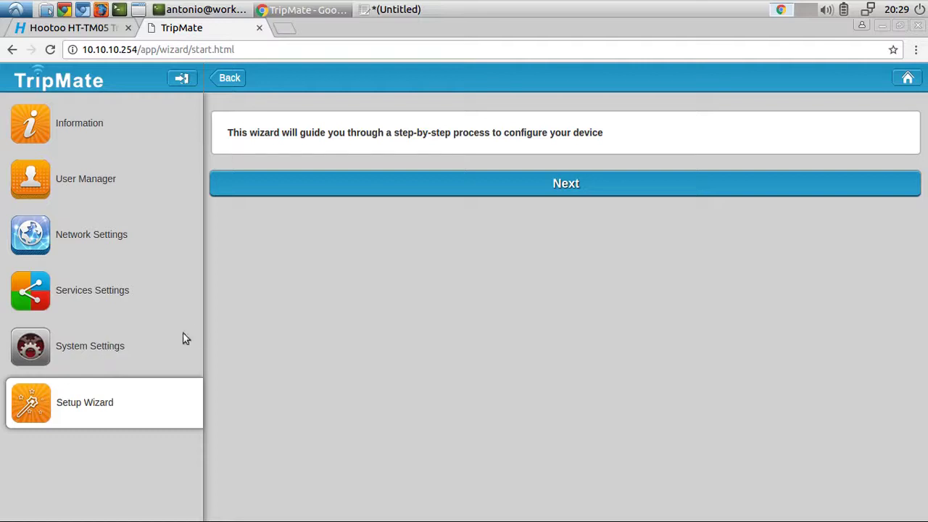
{"action": "left_click", "coordinate": [79, 372]}
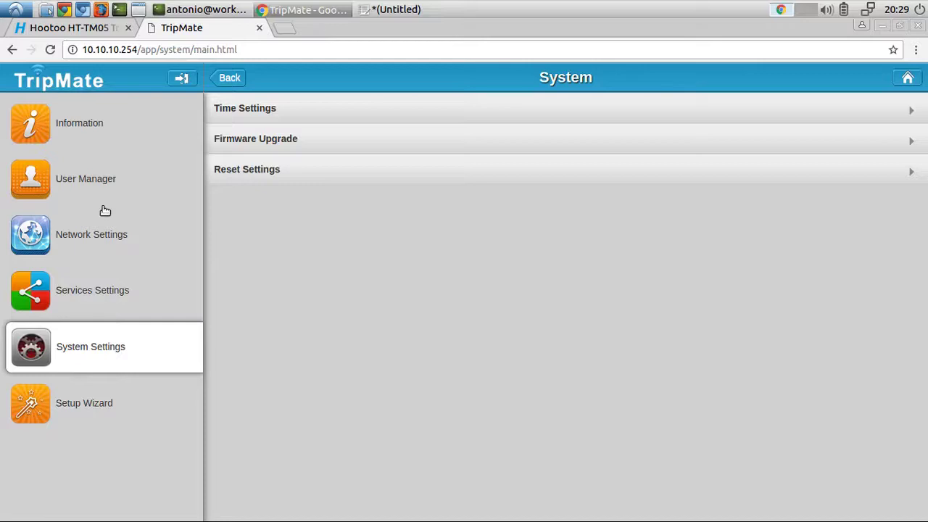
{"action": "left_click", "coordinate": [106, 306]}
{"action": "left_click", "coordinate": [100, 254]}
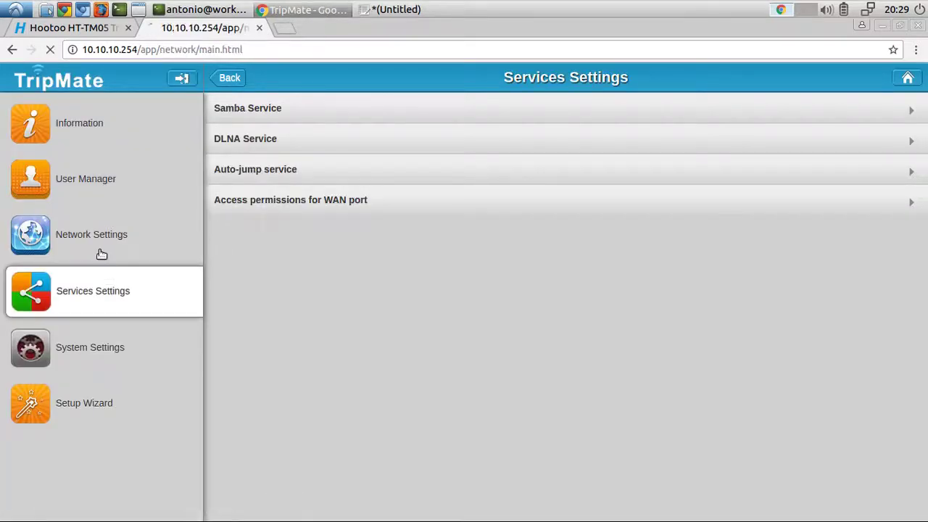